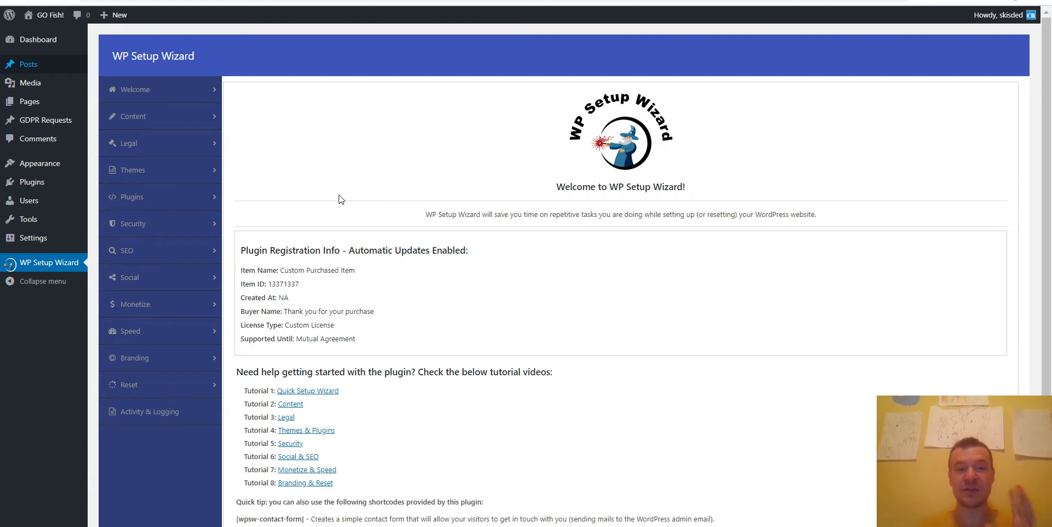
Open the Simple Site Banner settings in the Content section of WP Setup Wizard
{"action": "scroll", "coordinate": [336, 207], "scroll_direction": "down", "scroll_amount": 3}
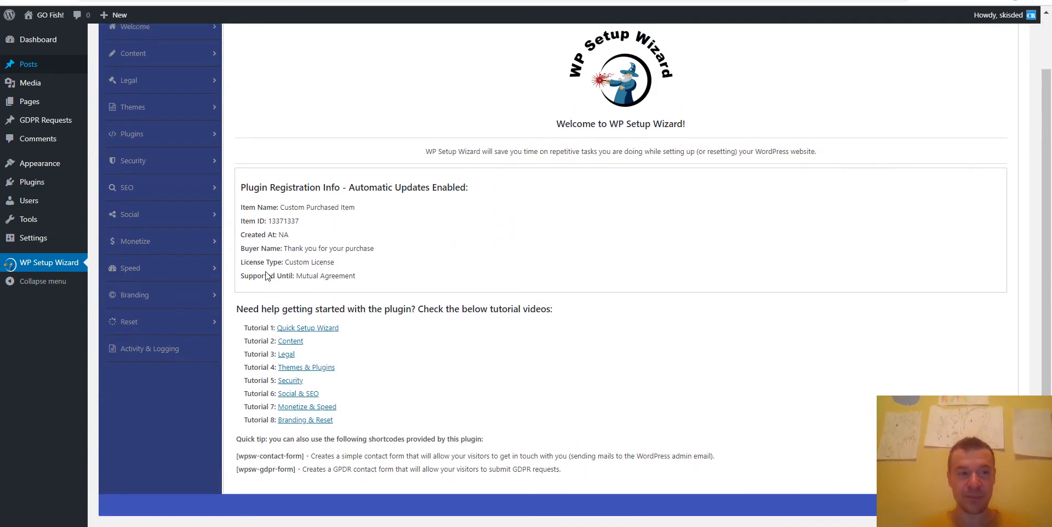
{"action": "scroll", "coordinate": [288, 268], "scroll_direction": "up", "scroll_amount": 3}
{"action": "left_click", "coordinate": [135, 118]}
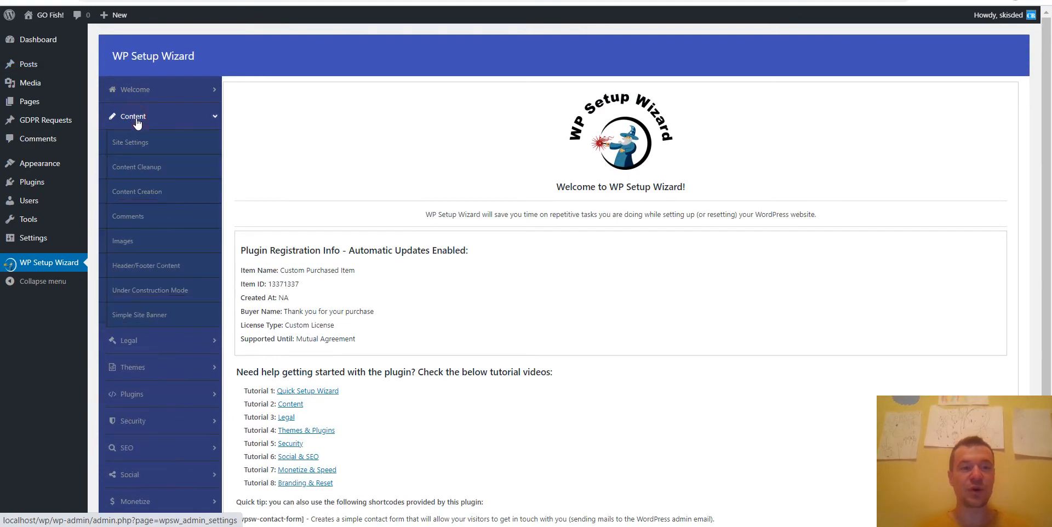
{"action": "left_click", "coordinate": [132, 323]}
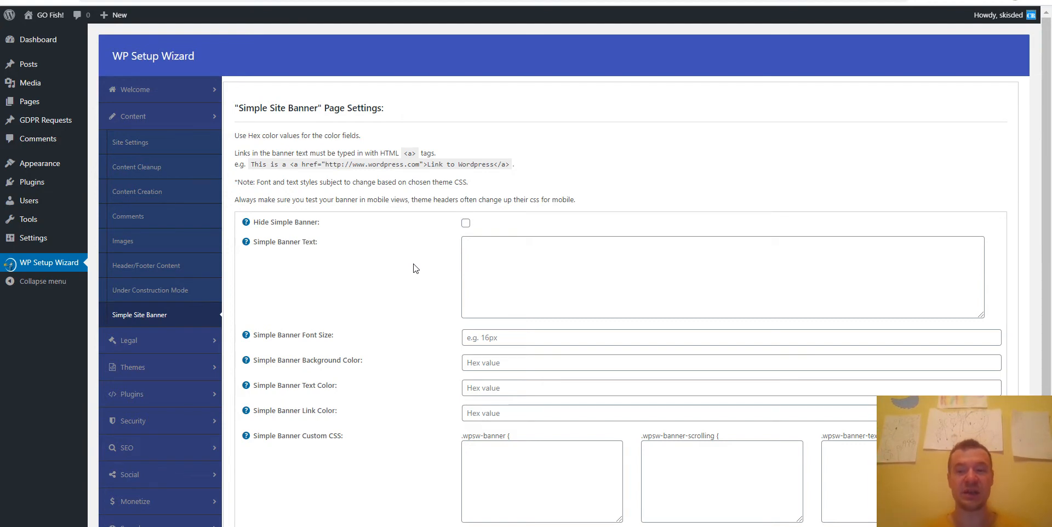
Check the site's front page for an existing banner and return to the banner settings
{"action": "left_click", "coordinate": [79, 0]}
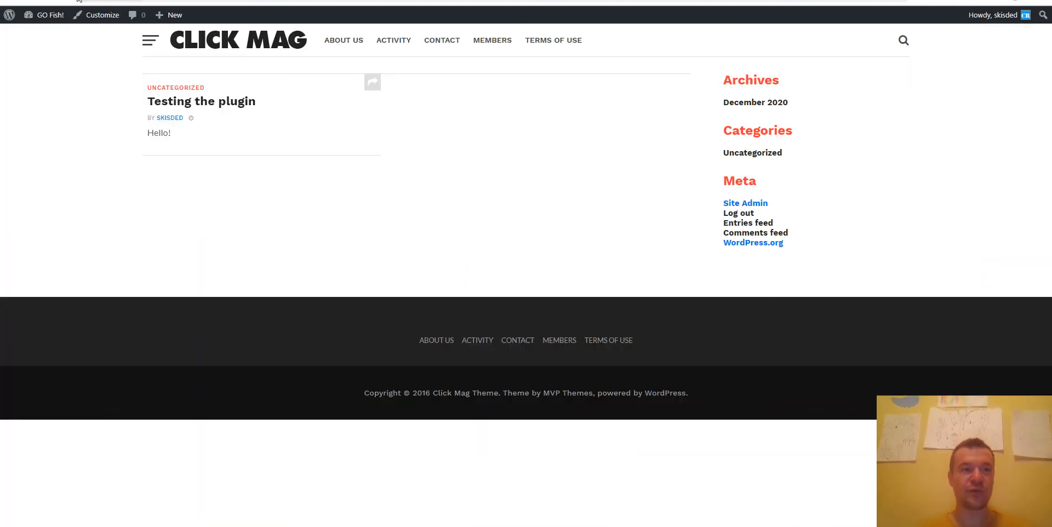
{"action": "left_click", "coordinate": [59, 0]}
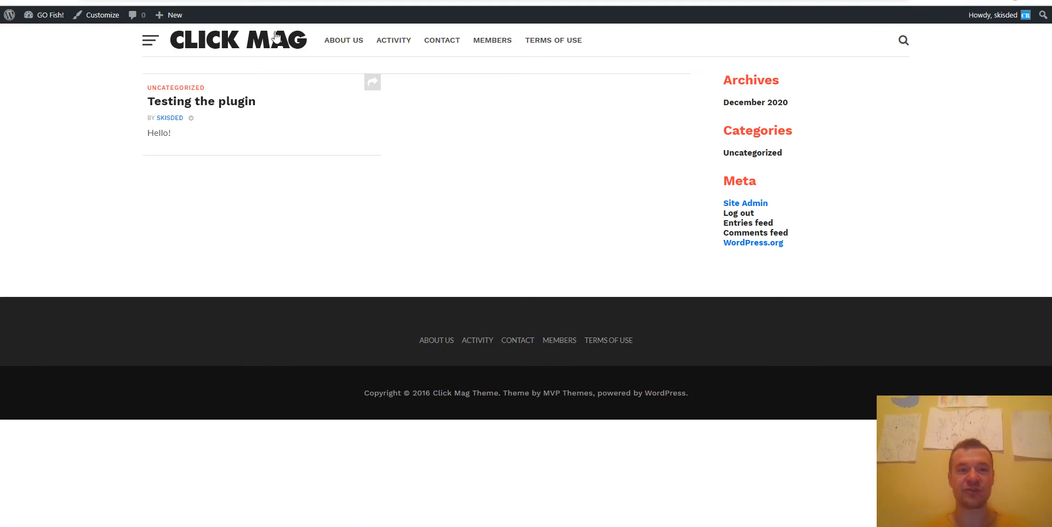
{"action": "left_click", "coordinate": [71, 0]}
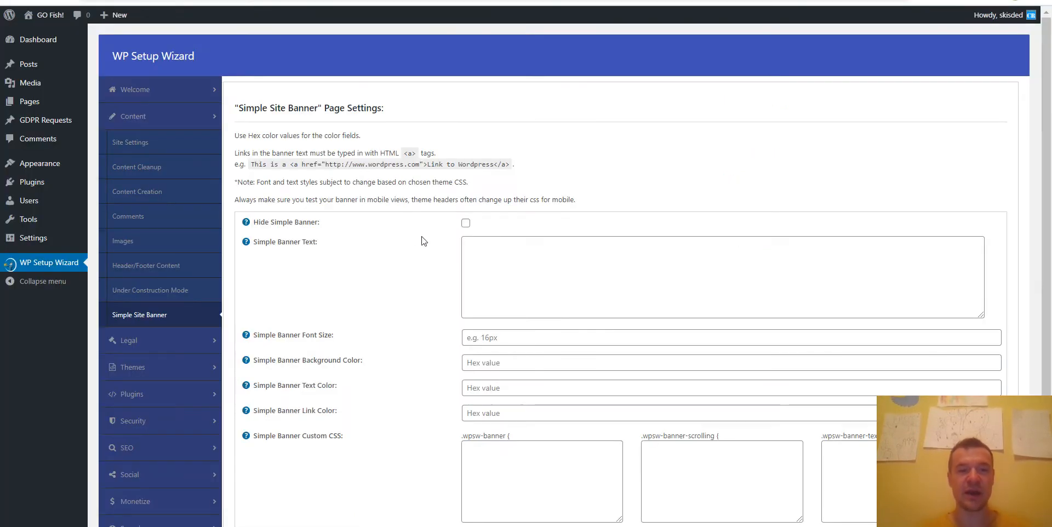
Enter "Today is my daughter's birthday." as the simple banner text
{"action": "left_click", "coordinate": [495, 262]}
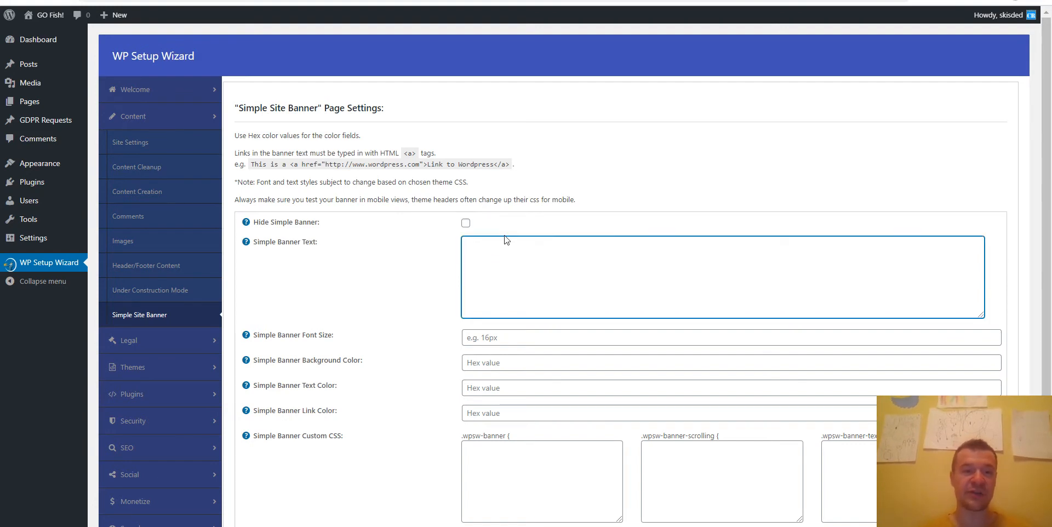
{"action": "type", "text": "T"}
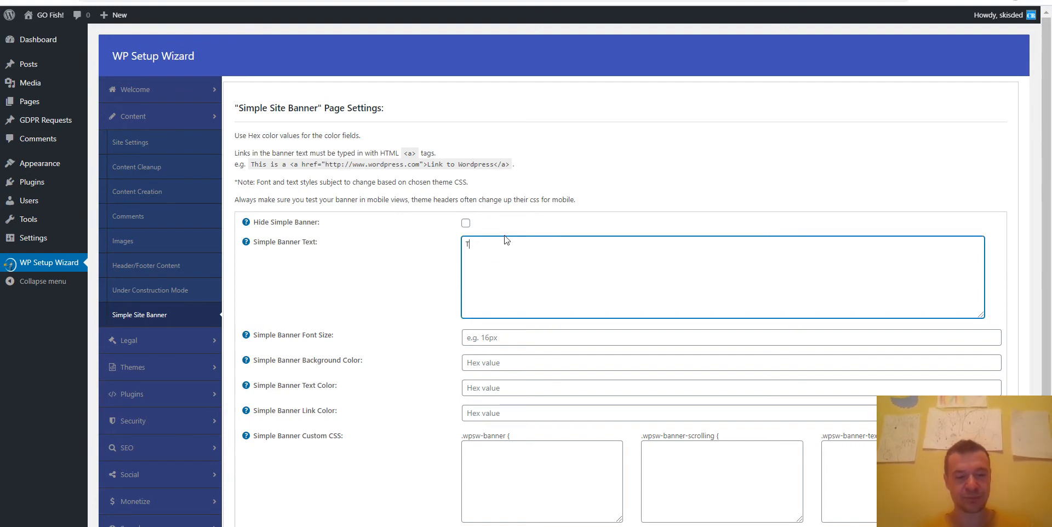
{"action": "type", "text": "oday is my da"}
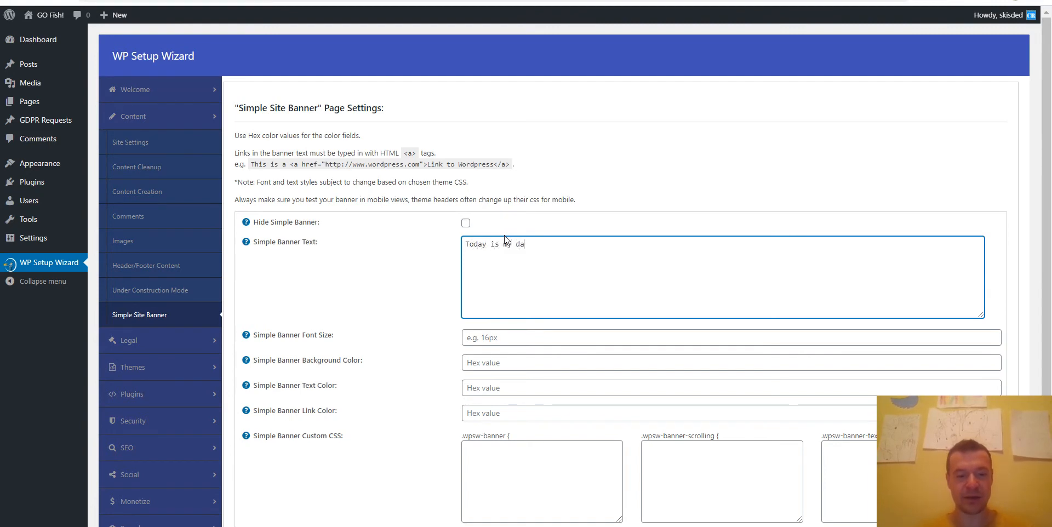
{"action": "type", "text": "ughter's "}
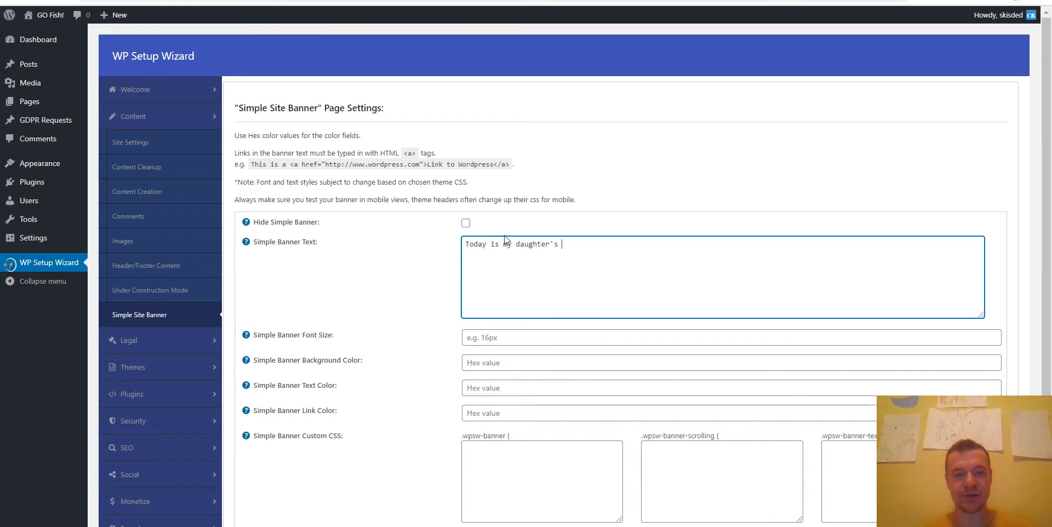
{"action": "type", "text": "birthdy"}
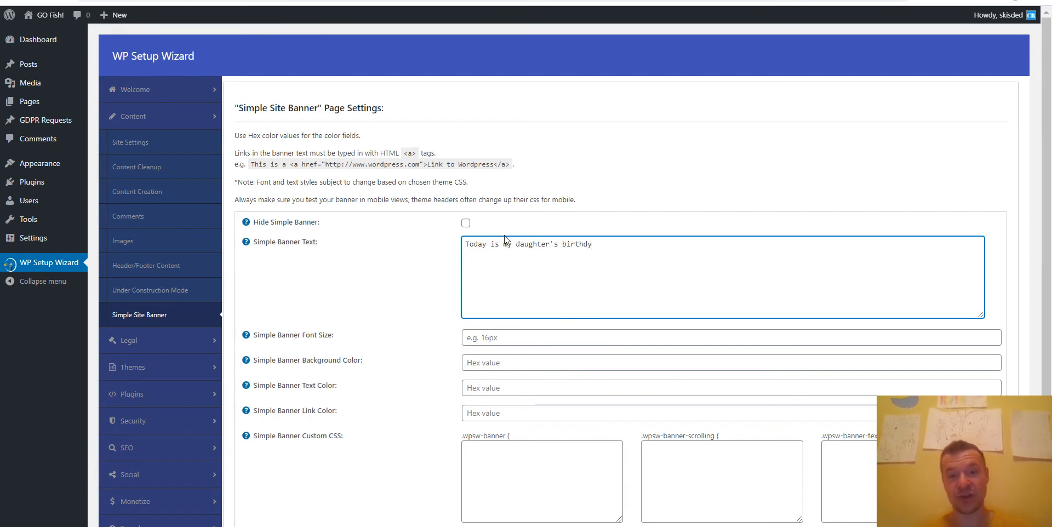
{"action": "key", "text": "BackSpace"}
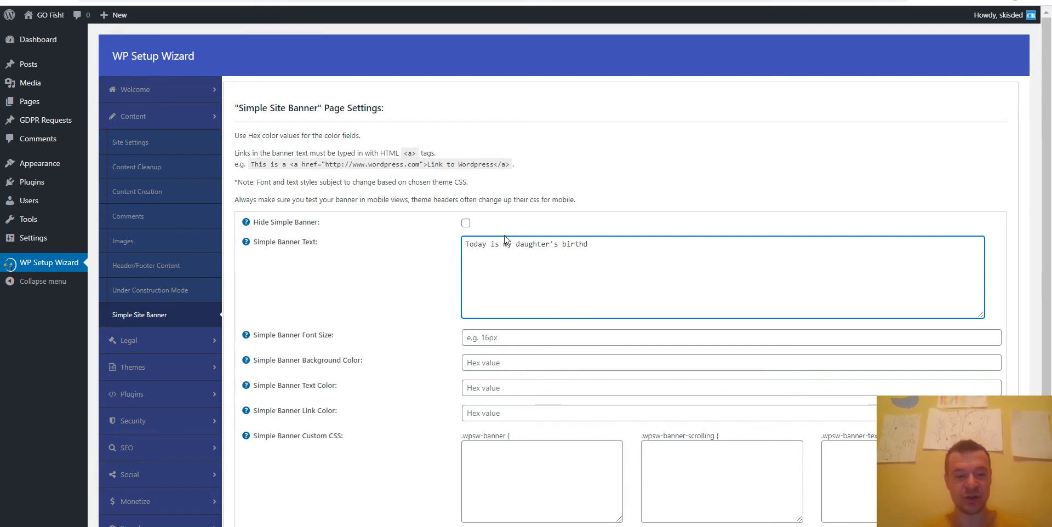
{"action": "type", "text": "ay."}
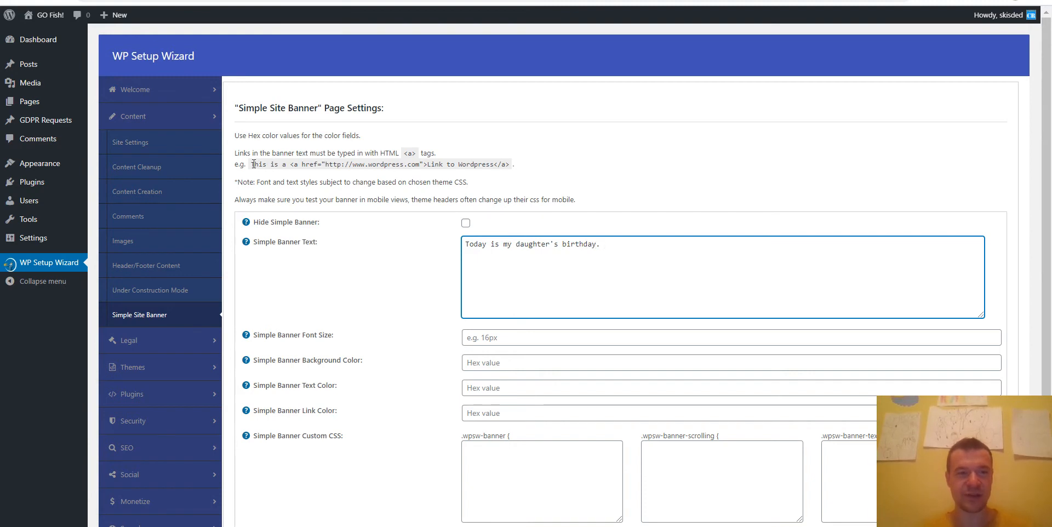
{"action": "left_click_drag", "start_coordinate": [254, 164], "coordinate": [510, 167]}
{"action": "key", "text": "ctrl+c"}
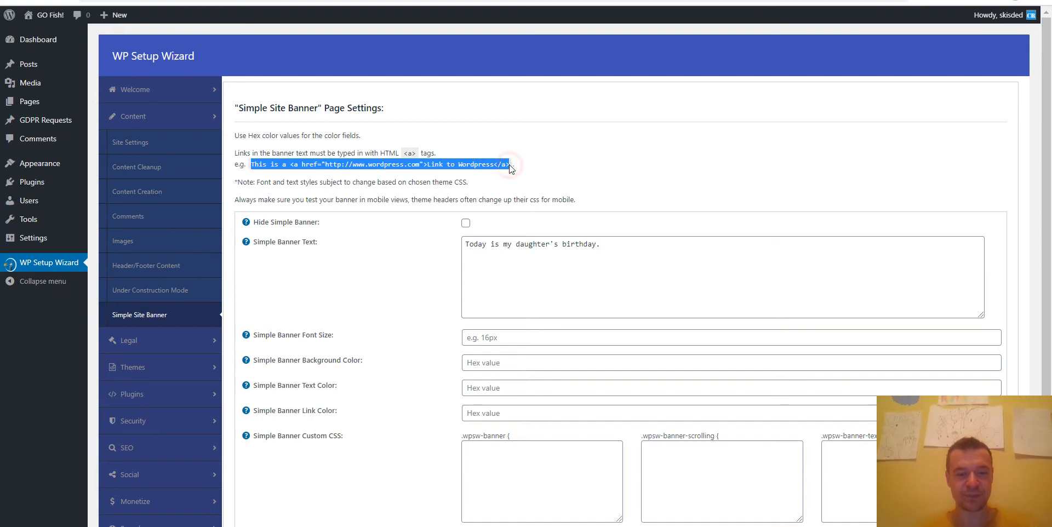
{"action": "left_click", "coordinate": [615, 243]}
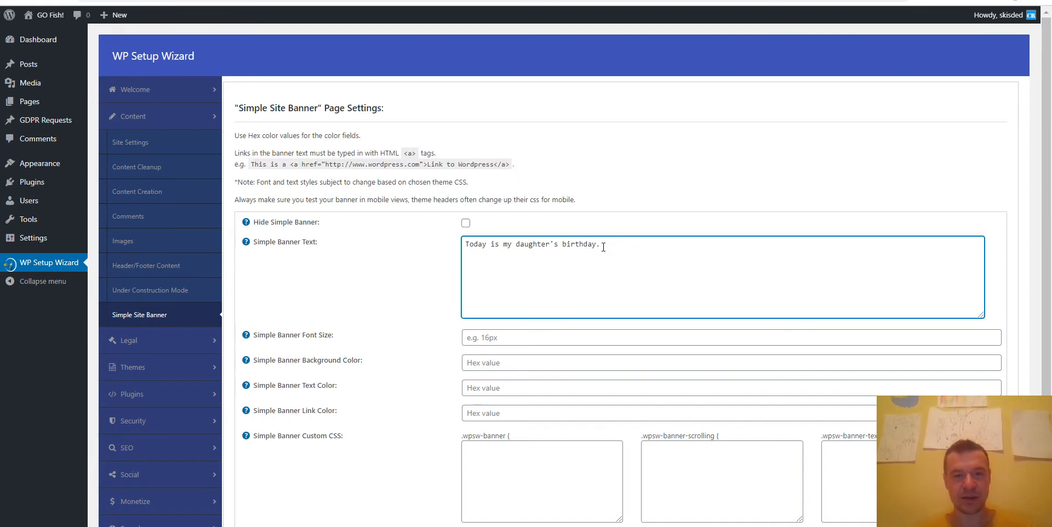
{"action": "key", "text": "ctrl+v"}
Replace the words "This is a" before the link in the banner text with "Send her"
{"action": "left_click_drag", "start_coordinate": [604, 245], "coordinate": [646, 246]}
{"action": "type", "text": "W"}
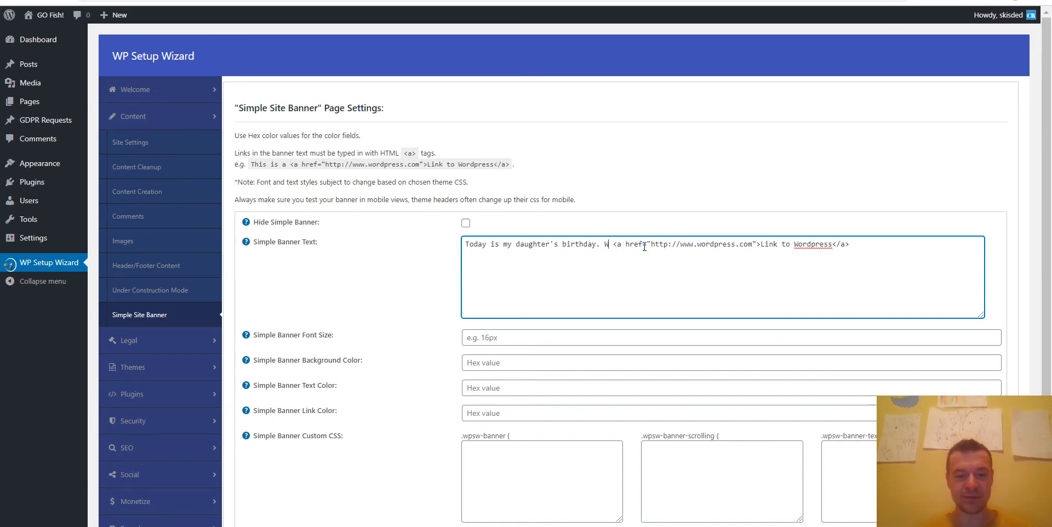
{"action": "type", "text": "hi"}
{"action": "key", "text": "BackSpace"}
{"action": "key", "text": "BackSpace"}
{"action": "key", "text": "BackSpace"}
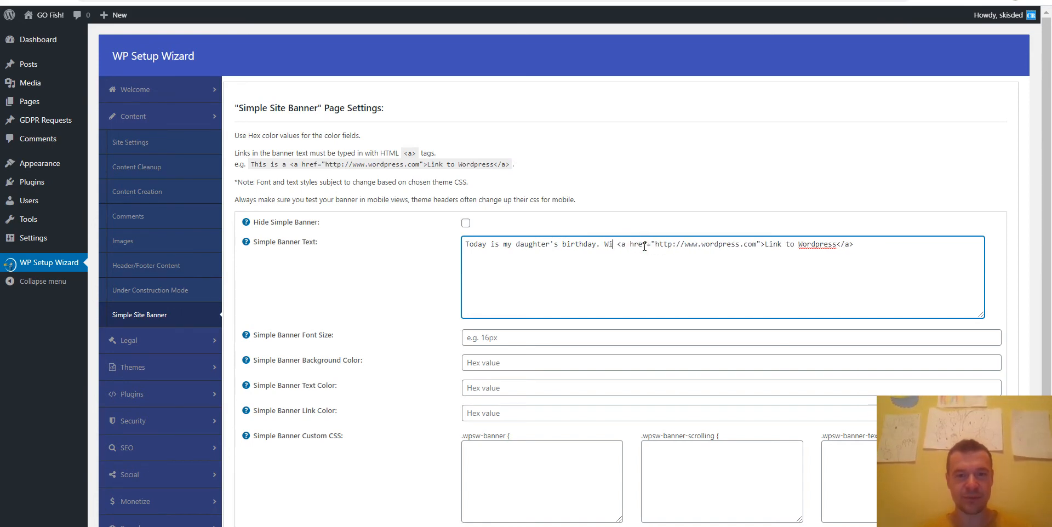
{"action": "type", "text": "Send her"}
{"action": "key", "text": "BackSpace"}
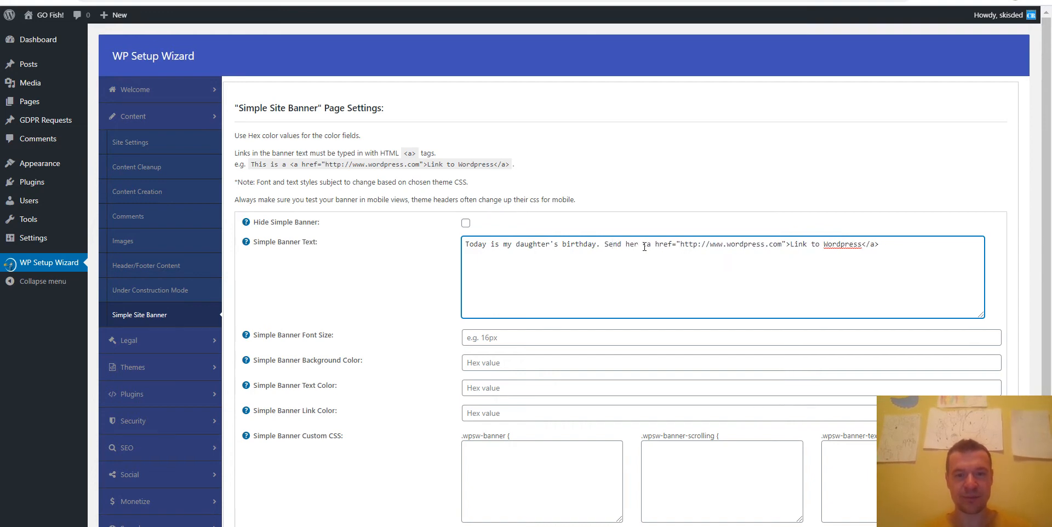
Change the link's text in the banner to "HAPPY BIRTHDAY" and add an exclamation mark after the closing tag
{"action": "left_click_drag", "start_coordinate": [789, 244], "coordinate": [861, 245]}
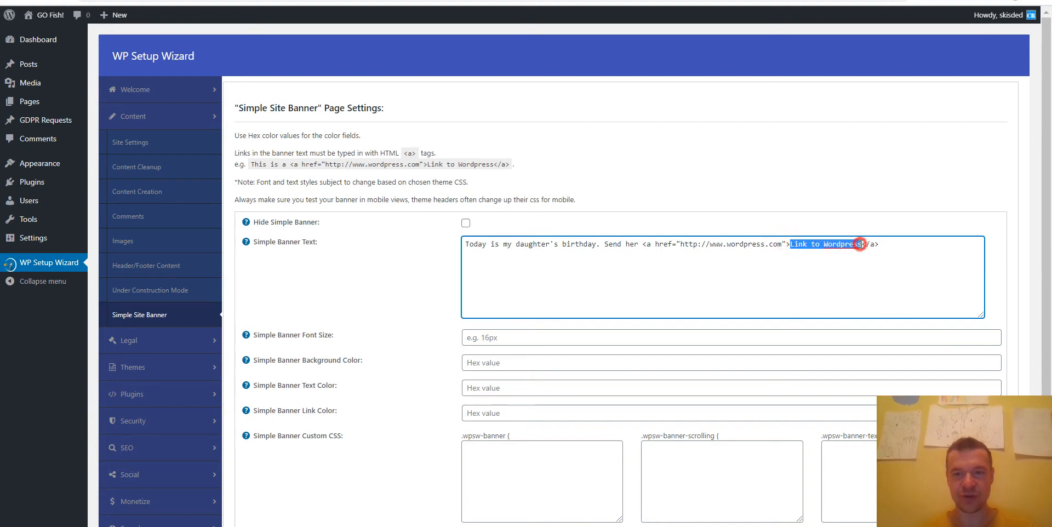
{"action": "type", "text": "HAPP"}
{"action": "type", "text": "Y BIRTHD"}
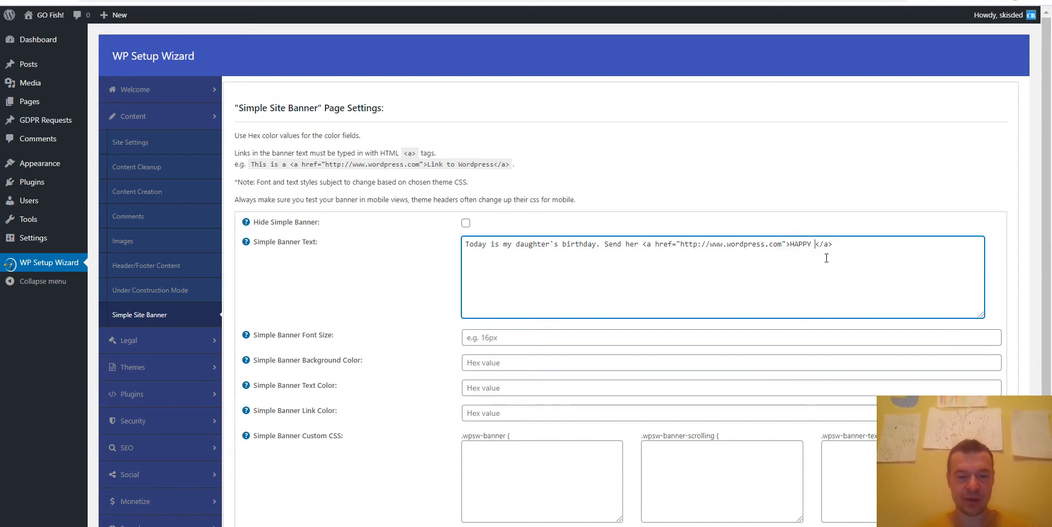
{"action": "type", "text": "AY"}
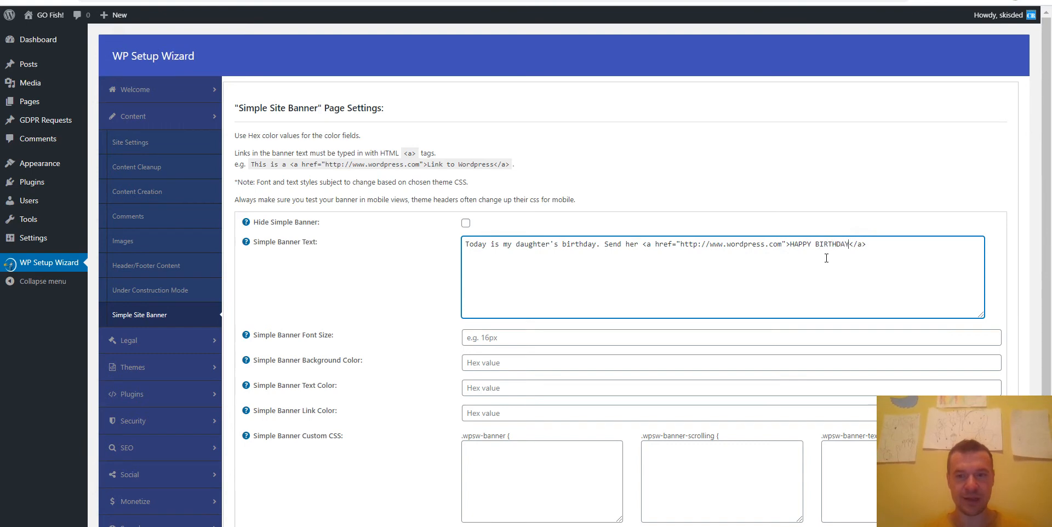
{"action": "left_click", "coordinate": [882, 247]}
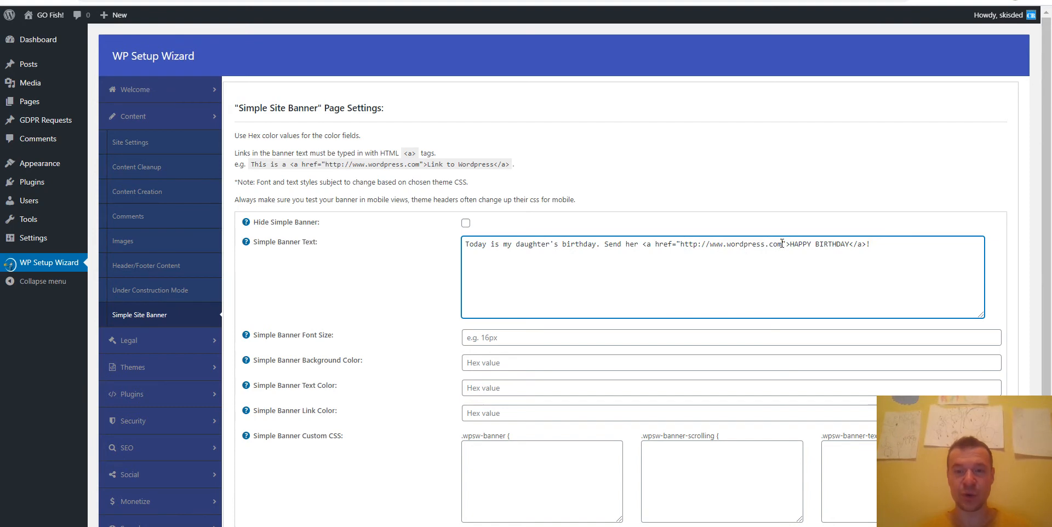
Save and apply the banner settings, and test the HAPPY BIRTHDAY link in the banner on the site's front page
{"action": "left_click_drag", "start_coordinate": [643, 244], "coordinate": [851, 243]}
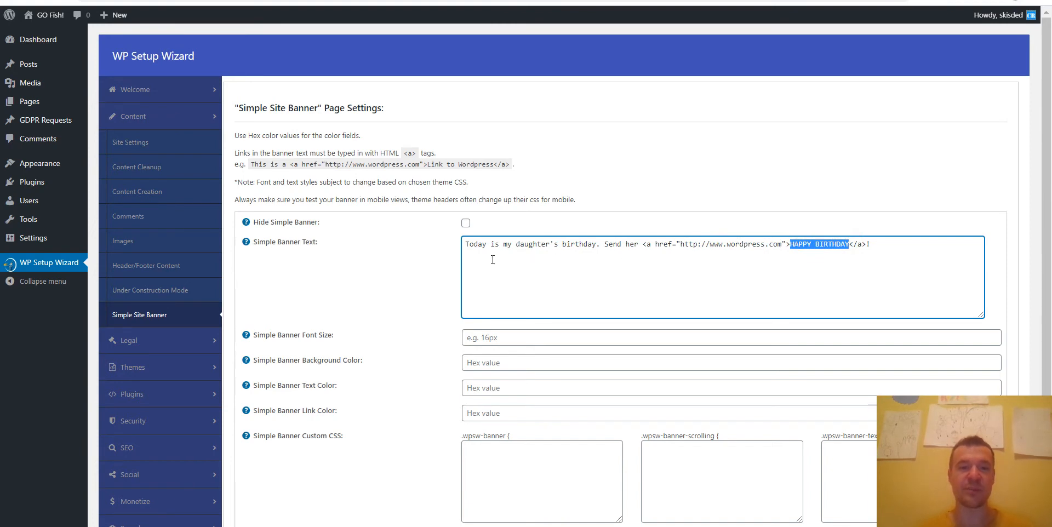
{"action": "scroll", "coordinate": [400, 257], "scroll_direction": "down", "scroll_amount": 3}
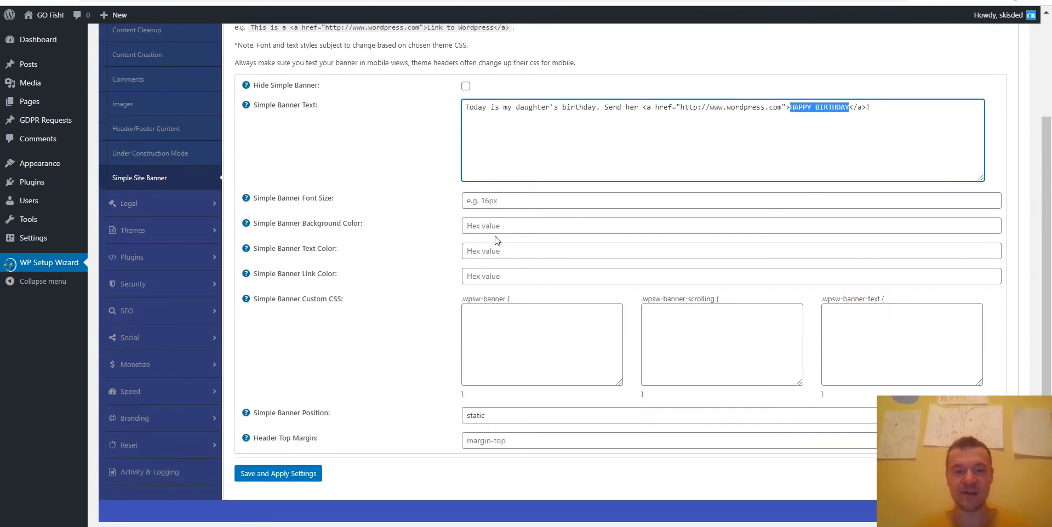
{"action": "scroll", "coordinate": [442, 332], "scroll_direction": "up", "scroll_amount": 3}
{"action": "scroll", "coordinate": [442, 332], "scroll_direction": "down", "scroll_amount": 3}
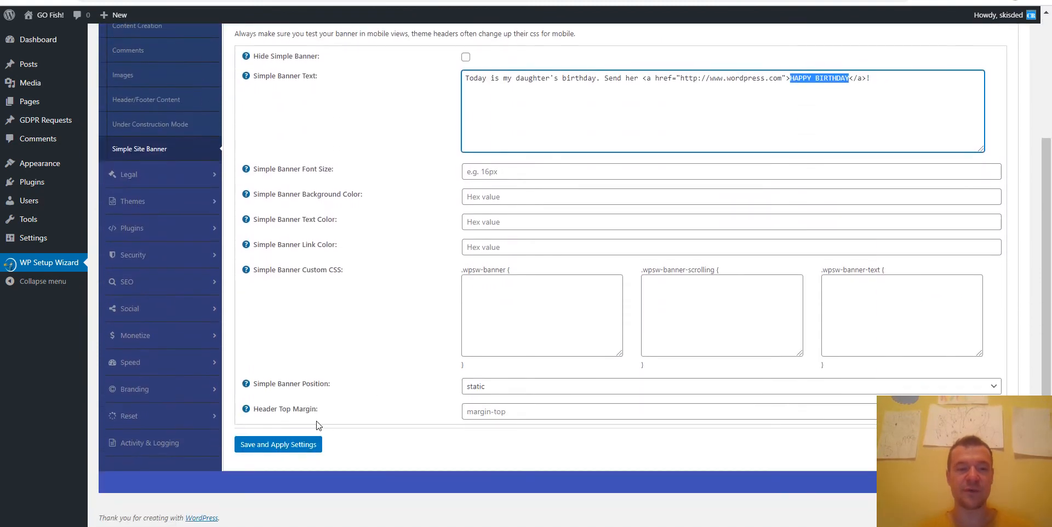
{"action": "left_click", "coordinate": [287, 446]}
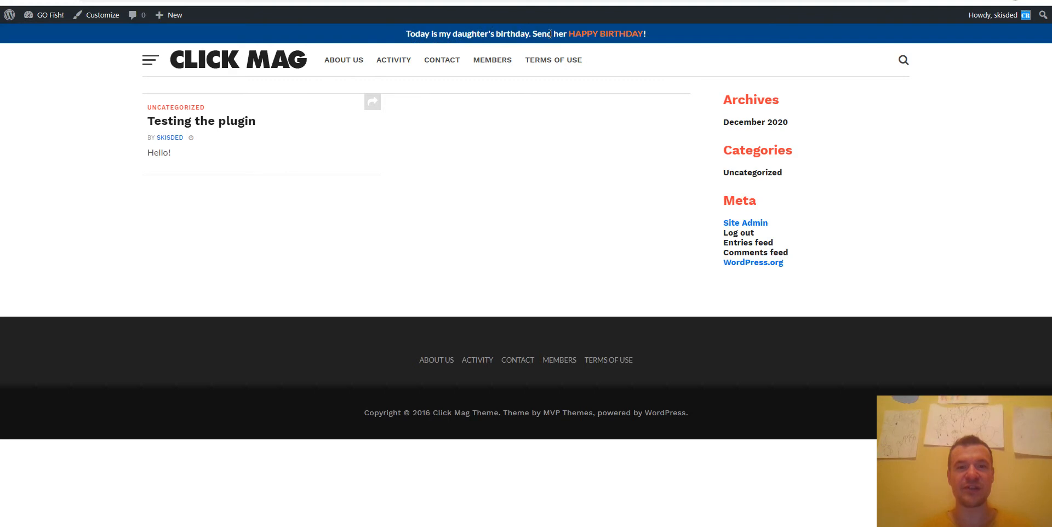
{"action": "left_click", "coordinate": [613, 37]}
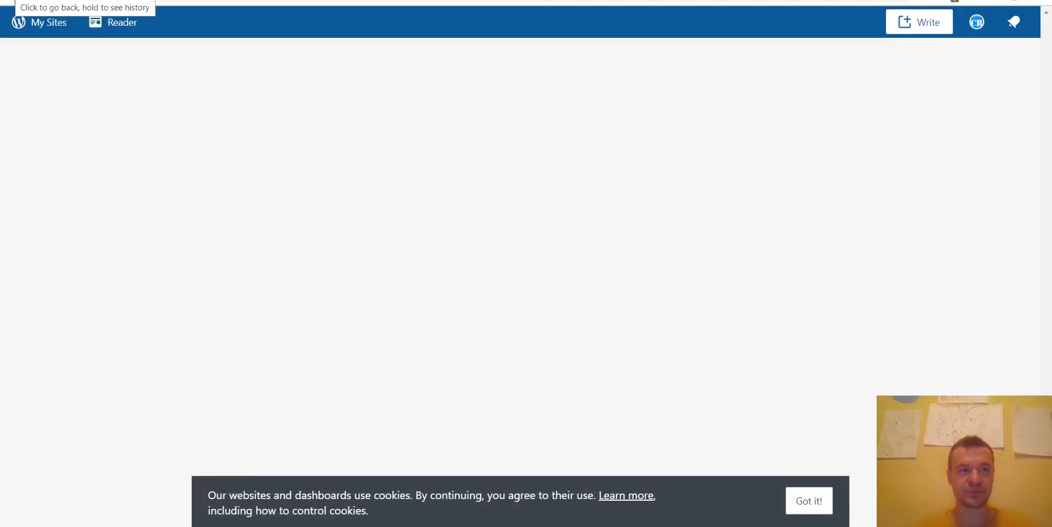
{"action": "left_click", "coordinate": [15, 1]}
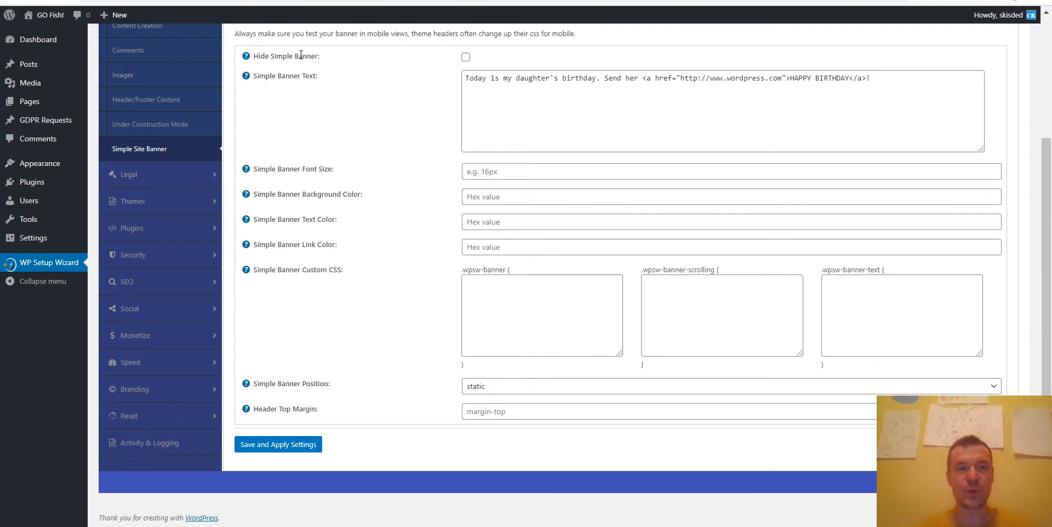
Apply the option that hides the simple banner and check the site's front page
{"action": "left_click", "coordinate": [465, 57]}
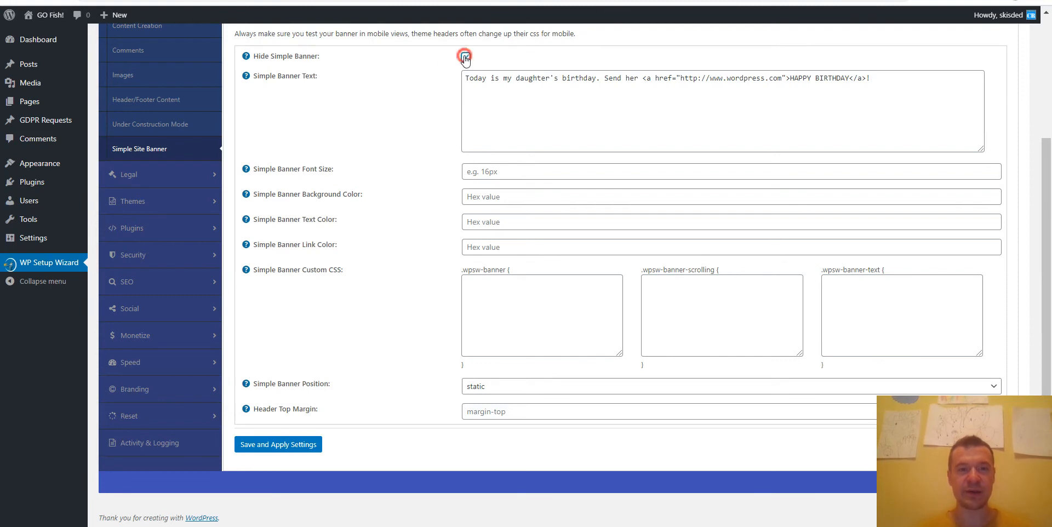
{"action": "left_click", "coordinate": [305, 444]}
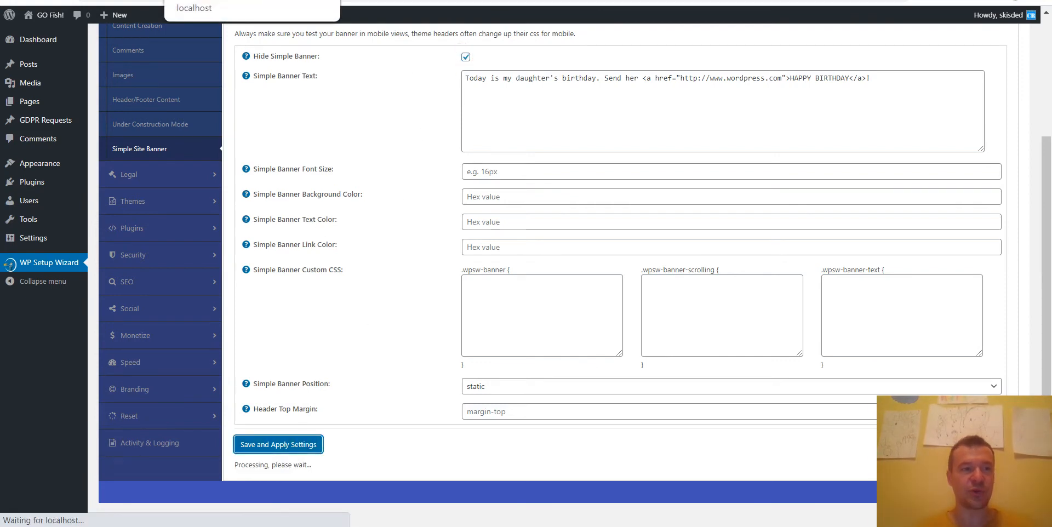
{"action": "left_click", "coordinate": [219, 1]}
{"action": "left_click", "coordinate": [48, 1]}
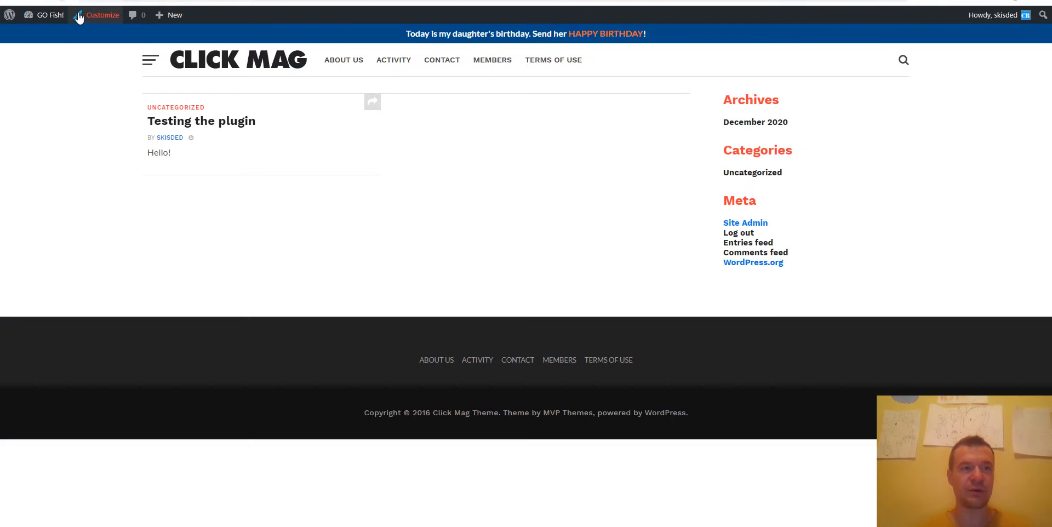
{"action": "left_click", "coordinate": [405, 0]}
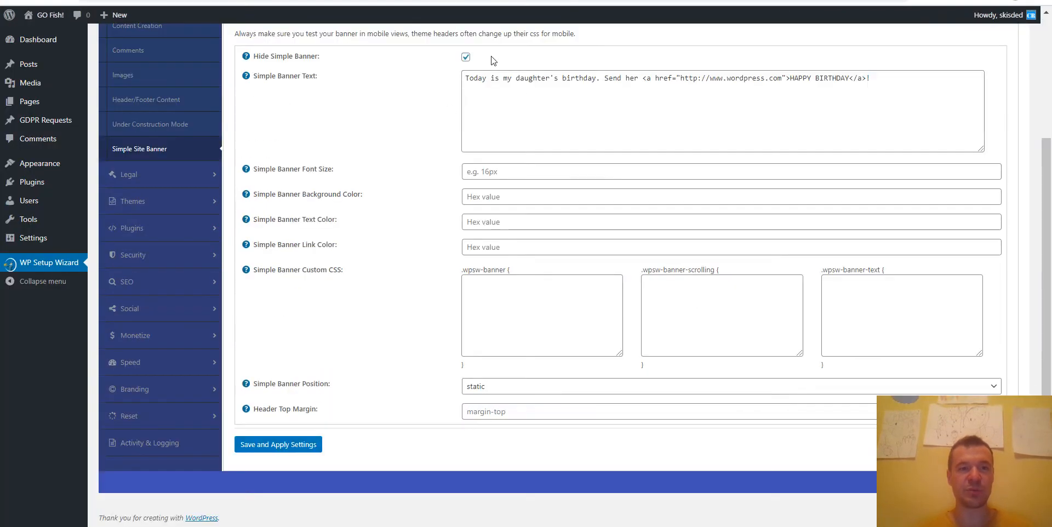
Turn off the option that hides the simple banner and set the banner font size to 22px
{"action": "left_click", "coordinate": [466, 56]}
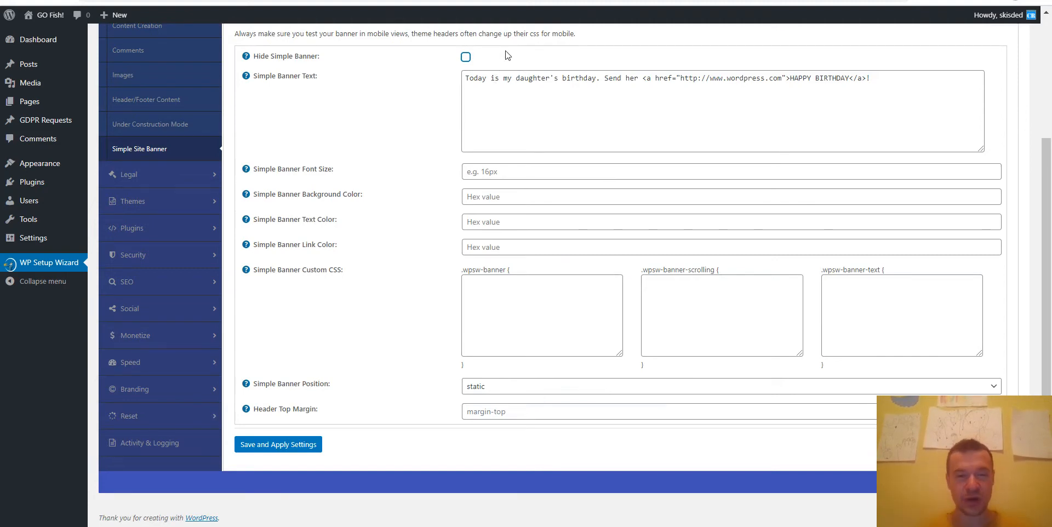
{"action": "triple_click", "coordinate": [511, 84]}
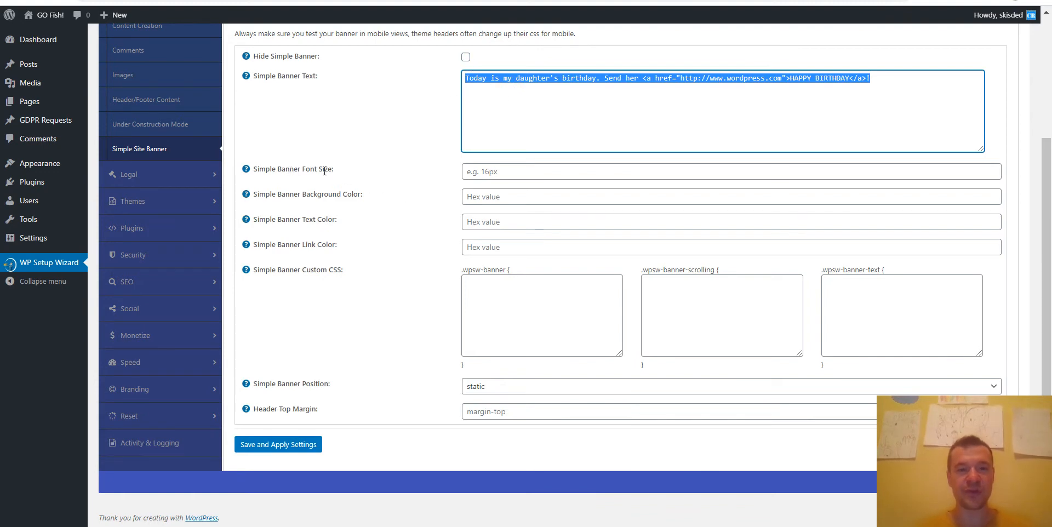
{"action": "left_click", "coordinate": [509, 170]}
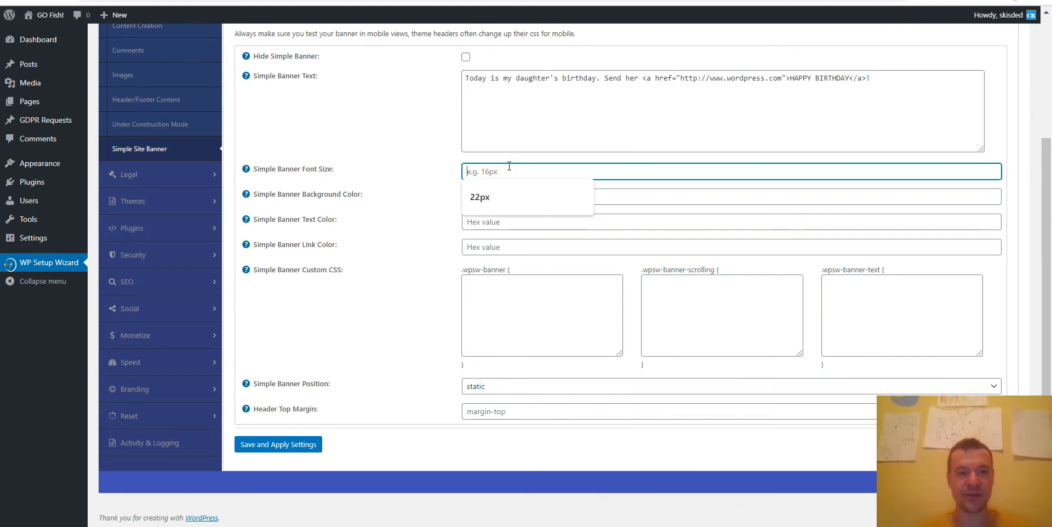
{"action": "left_click", "coordinate": [478, 195]}
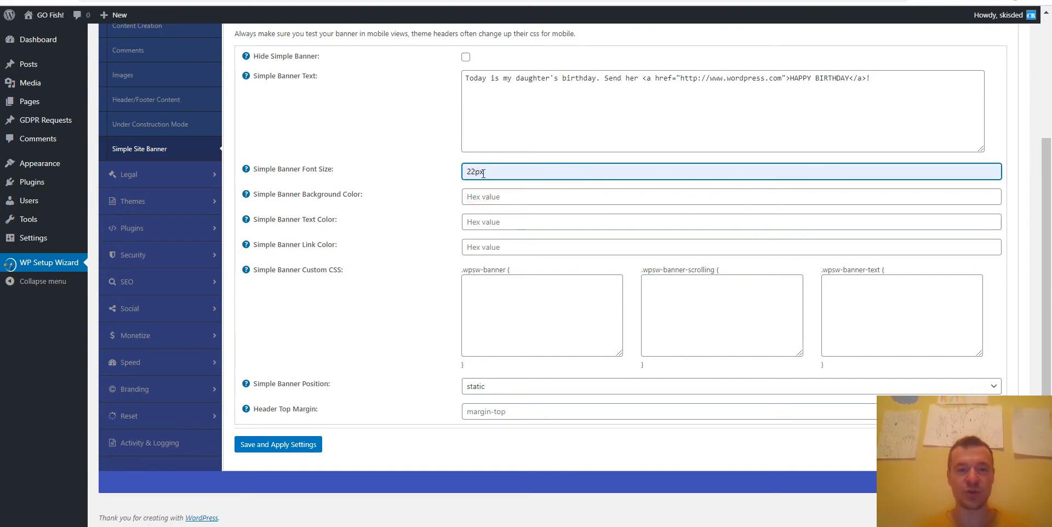
Save and apply the new font size and check the banner on the refreshed front page
{"action": "left_click", "coordinate": [250, 445]}
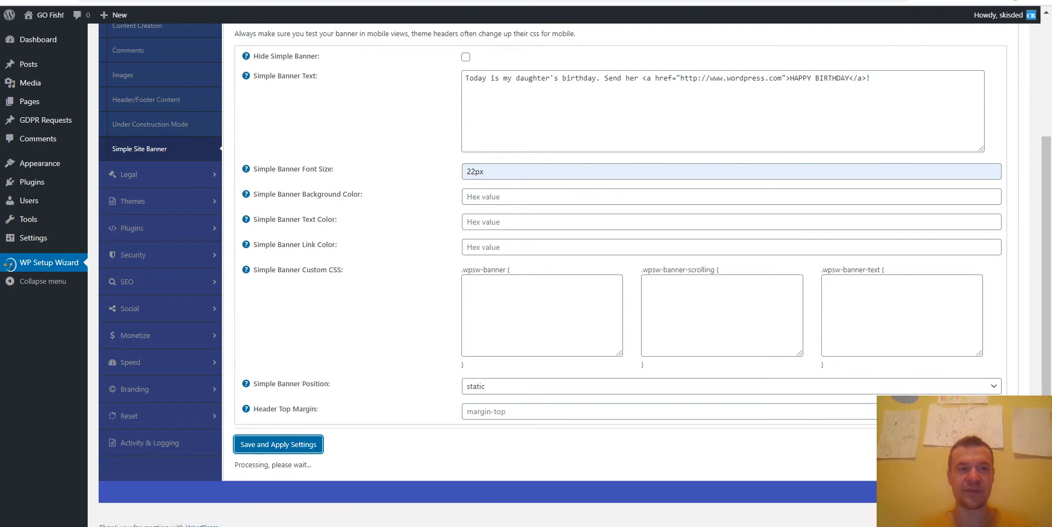
{"action": "left_click", "coordinate": [69, 1]}
{"action": "key", "text": "F5"}
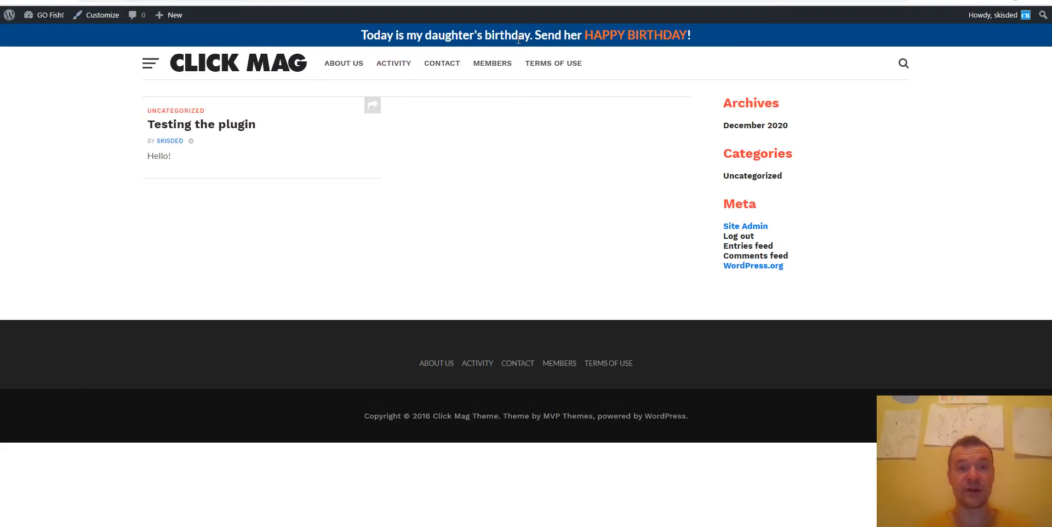
Return to the Simple Site Banner settings and set the banner background color to #ff0000
{"action": "left_click", "coordinate": [192, 1]}
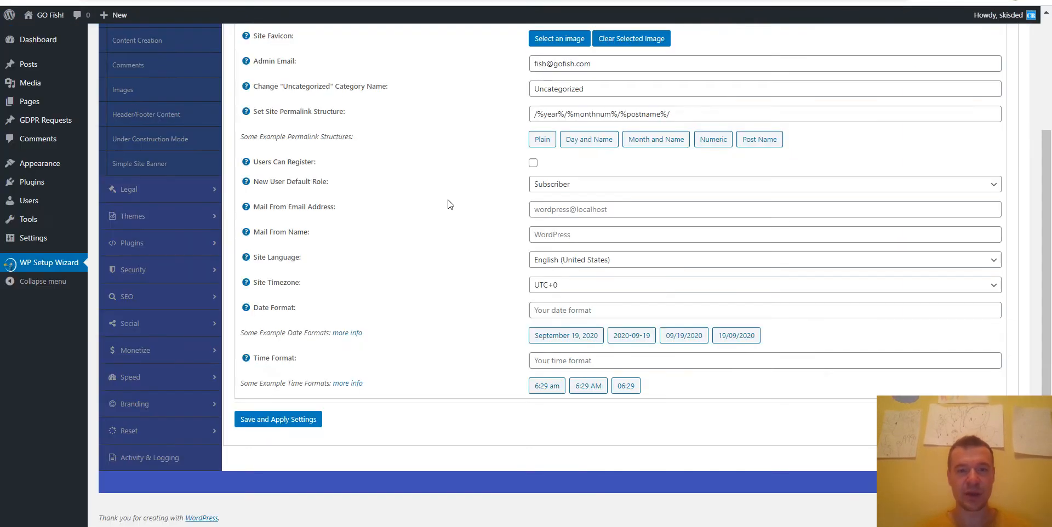
{"action": "scroll", "coordinate": [147, 274], "scroll_direction": "up", "scroll_amount": 3}
{"action": "left_click", "coordinate": [147, 313]}
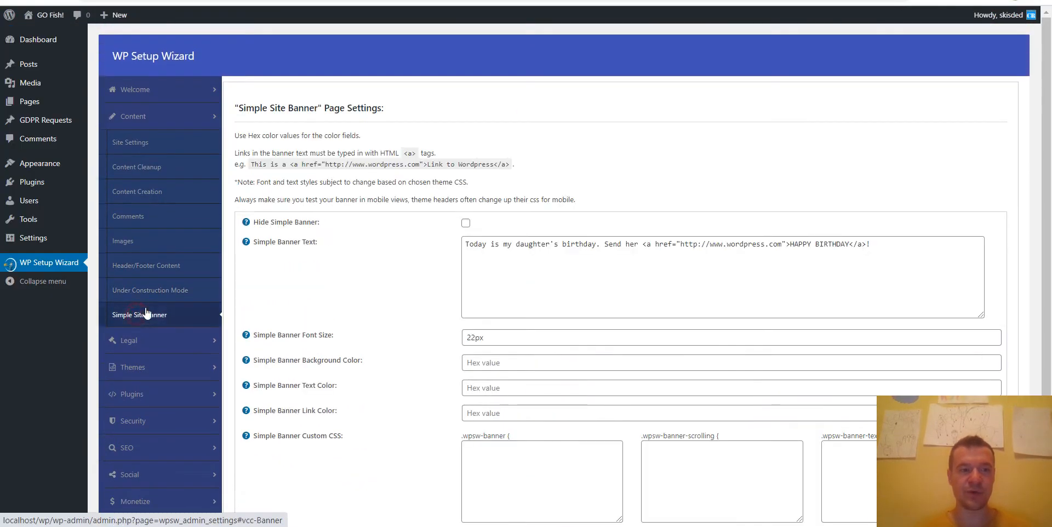
{"action": "scroll", "coordinate": [159, 247], "scroll_direction": "down", "scroll_amount": 3}
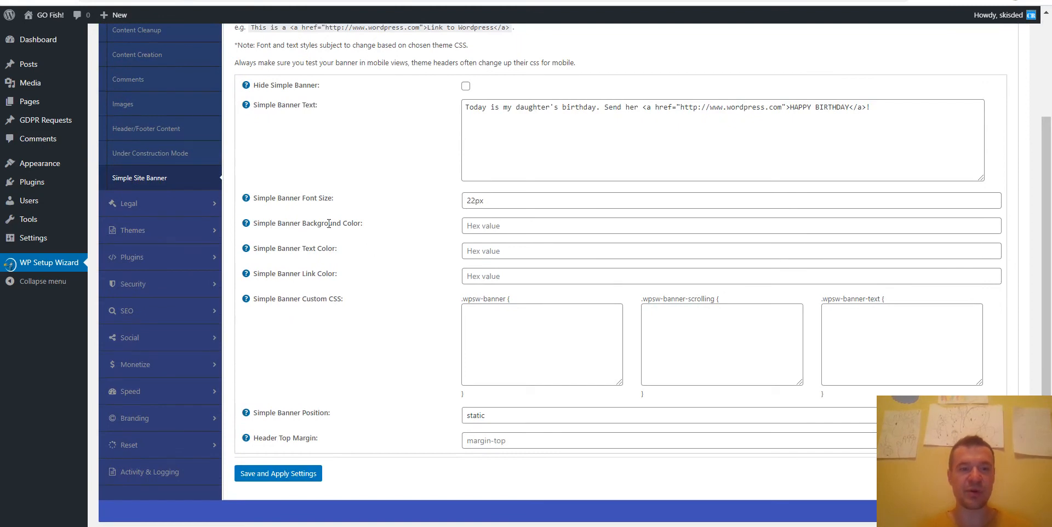
{"action": "left_click", "coordinate": [473, 223]}
{"action": "left_click", "coordinate": [425, 222]}
{"action": "left_click", "coordinate": [476, 226]}
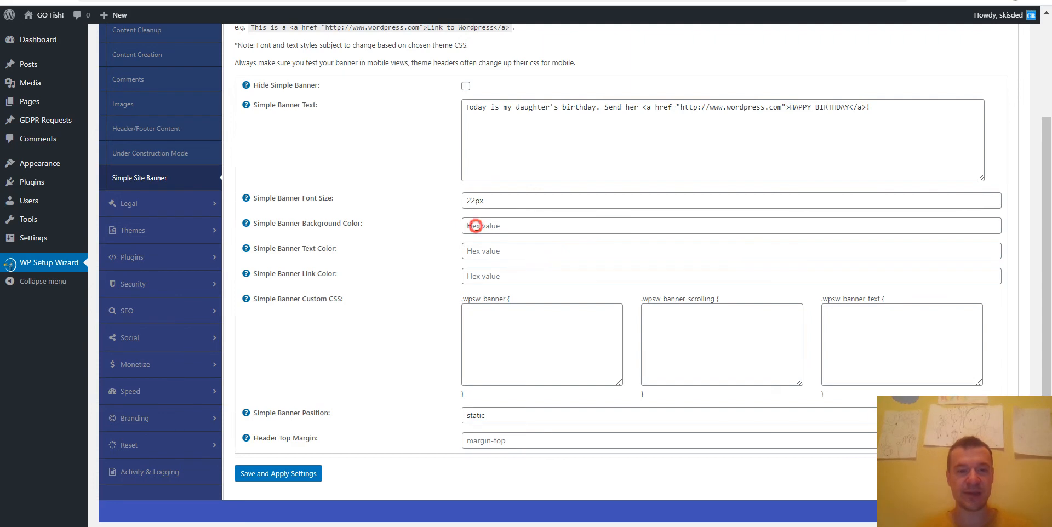
{"action": "type", "text": "#"}
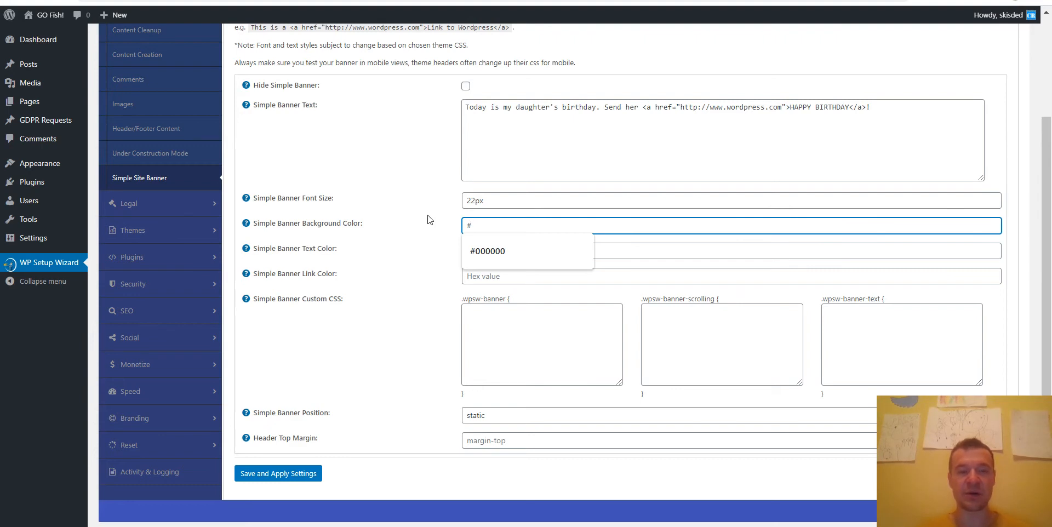
{"action": "type", "text": "ff0000"}
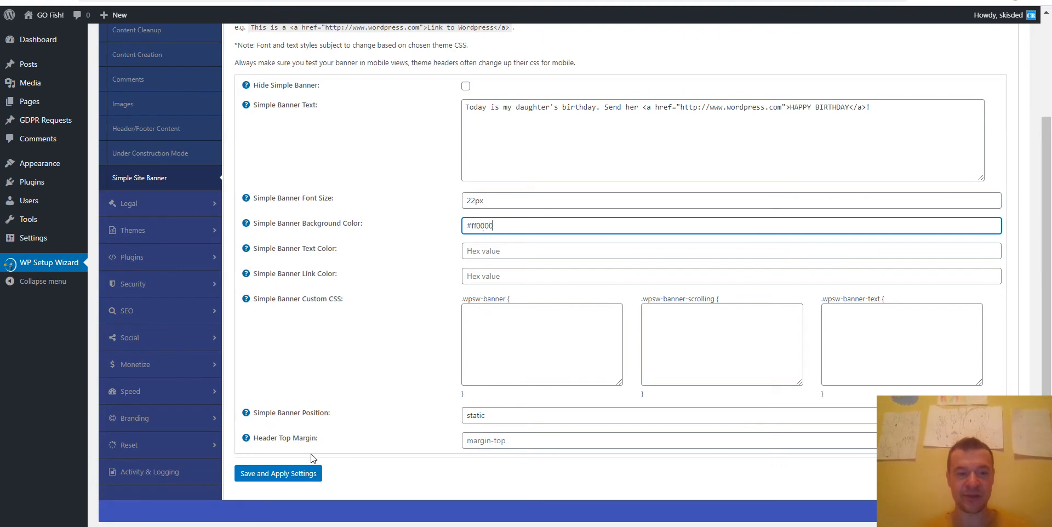
Save and apply the background color and check the banner on the refreshed front page
{"action": "left_click", "coordinate": [295, 473]}
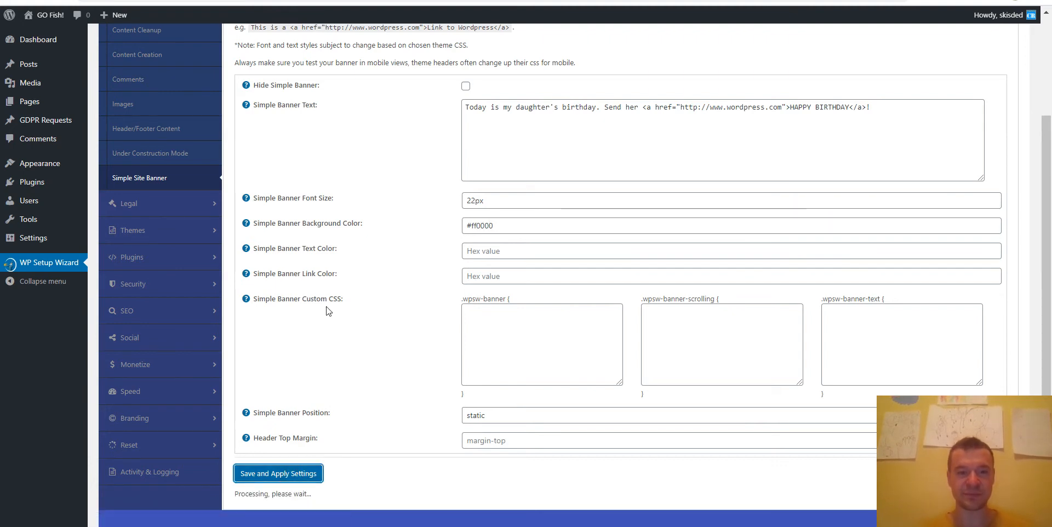
{"action": "left_click", "coordinate": [110, 0]}
{"action": "key", "text": "F5"}
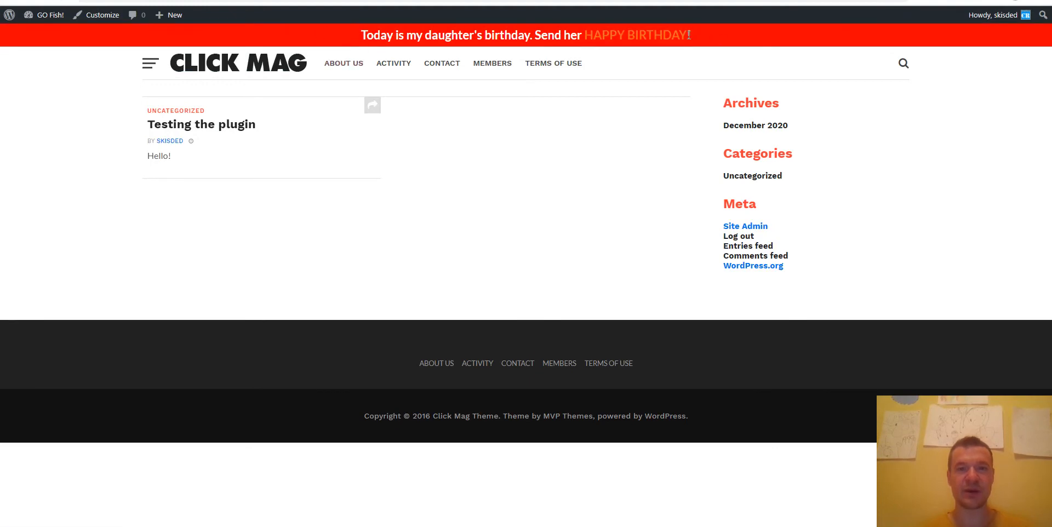
Set the banner text color to #000000, apply the settings and check the refreshed front page
{"action": "left_click", "coordinate": [192, 0]}
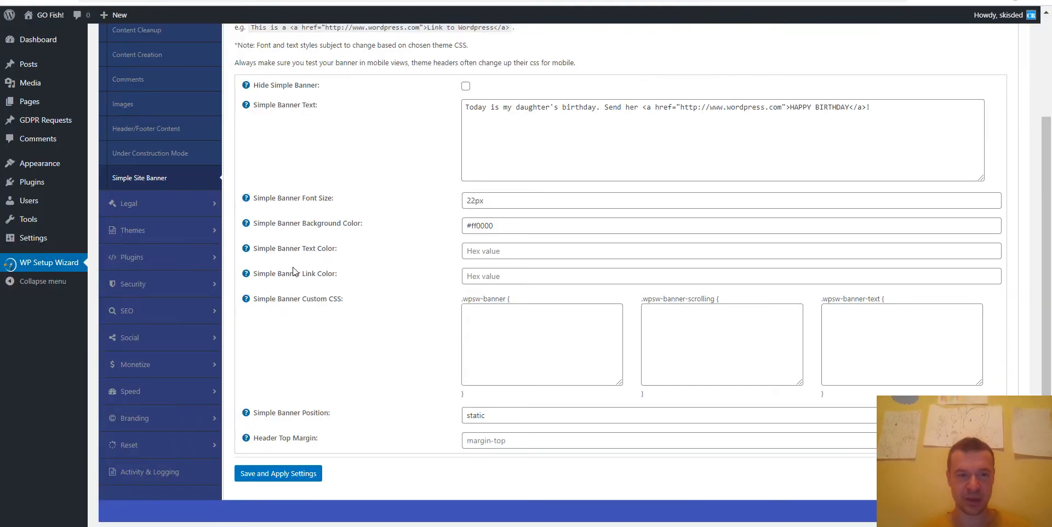
{"action": "left_click", "coordinate": [483, 251]}
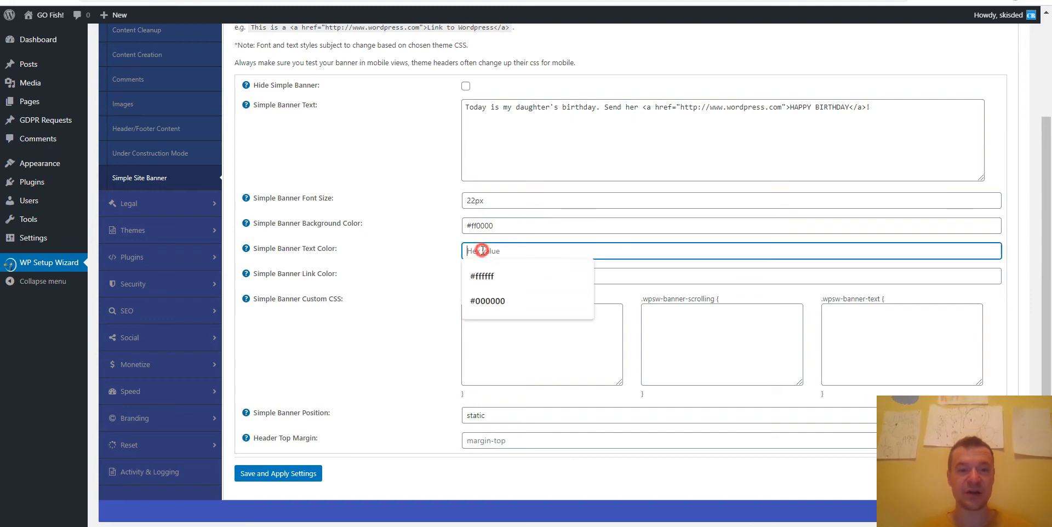
{"action": "left_click", "coordinate": [487, 301]}
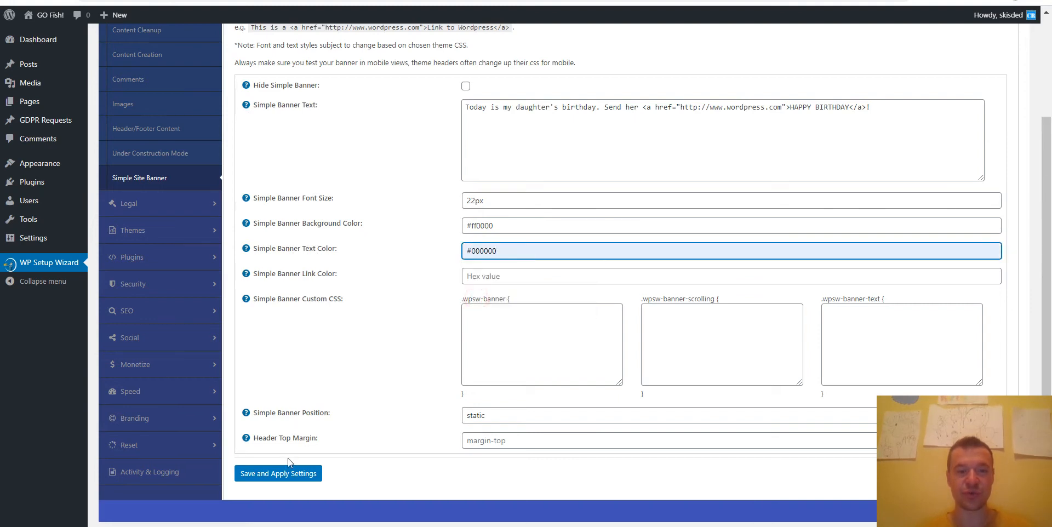
{"action": "left_click", "coordinate": [284, 475]}
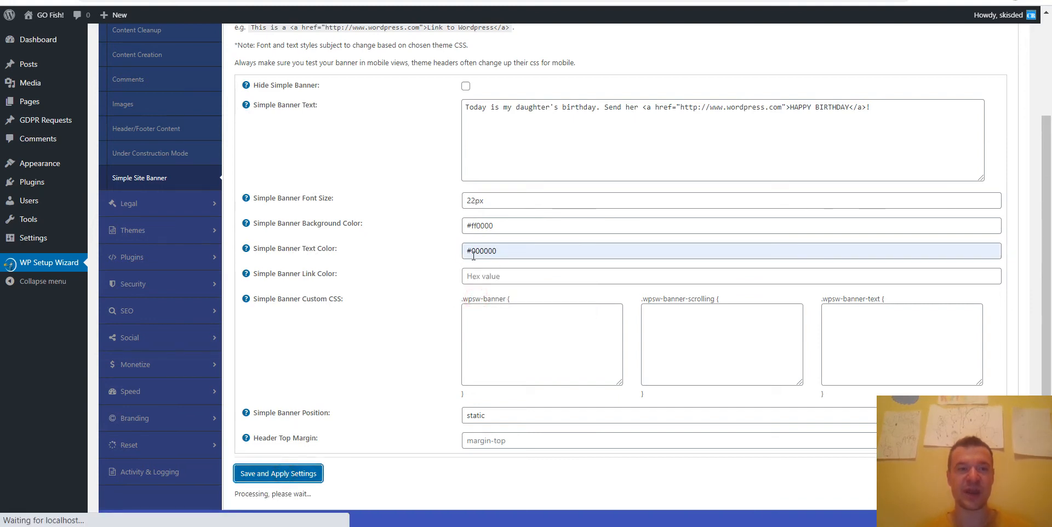
{"action": "left_click", "coordinate": [89, 0]}
{"action": "key", "text": "F5"}
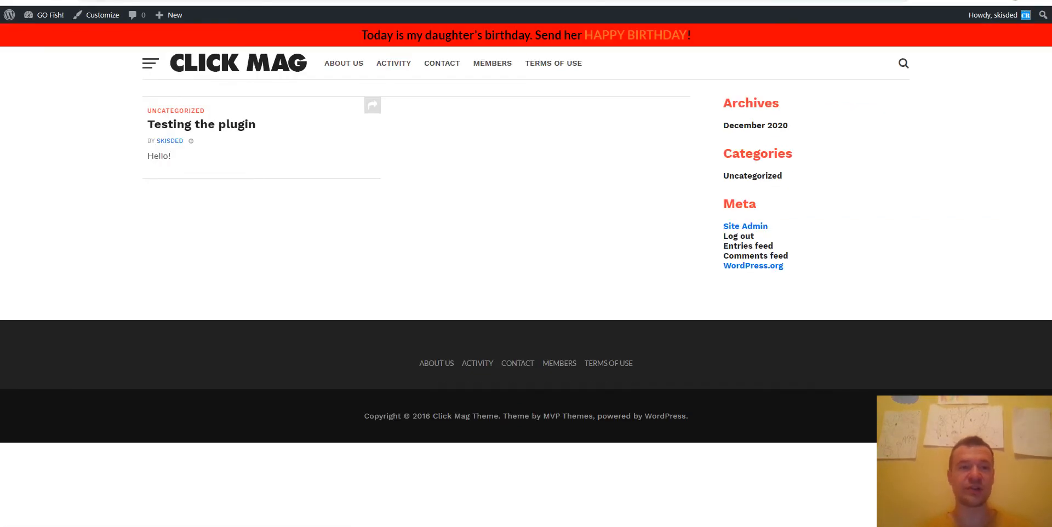
Set the banner link color to #666666, apply the settings and check the refreshed front page
{"action": "left_click", "coordinate": [213, 0]}
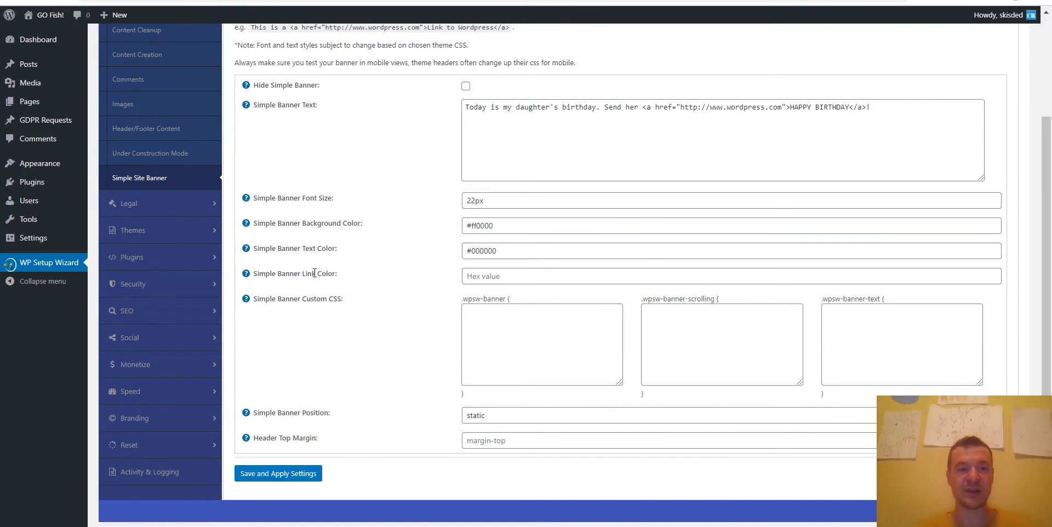
{"action": "left_click", "coordinate": [483, 276]}
{"action": "left_click", "coordinate": [475, 300]}
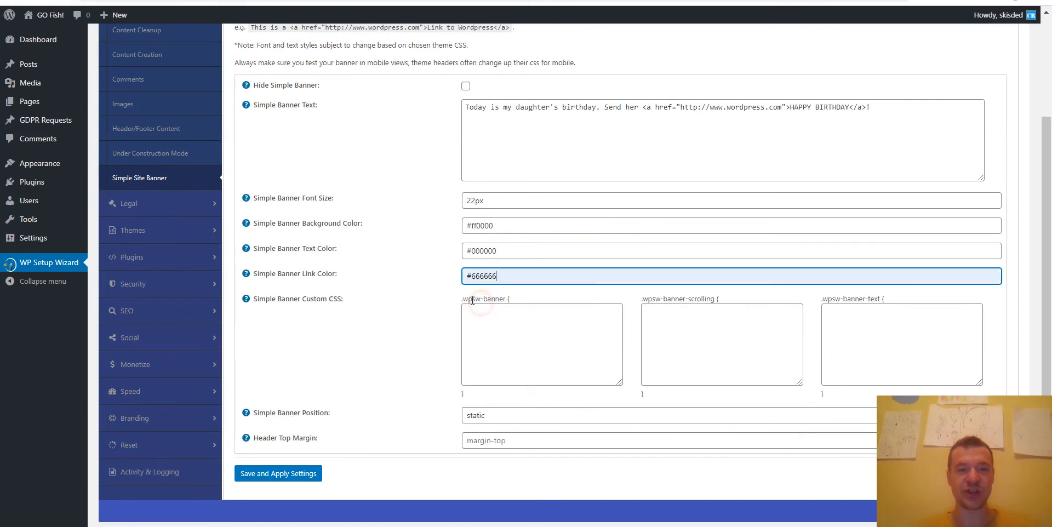
{"action": "left_click", "coordinate": [270, 479]}
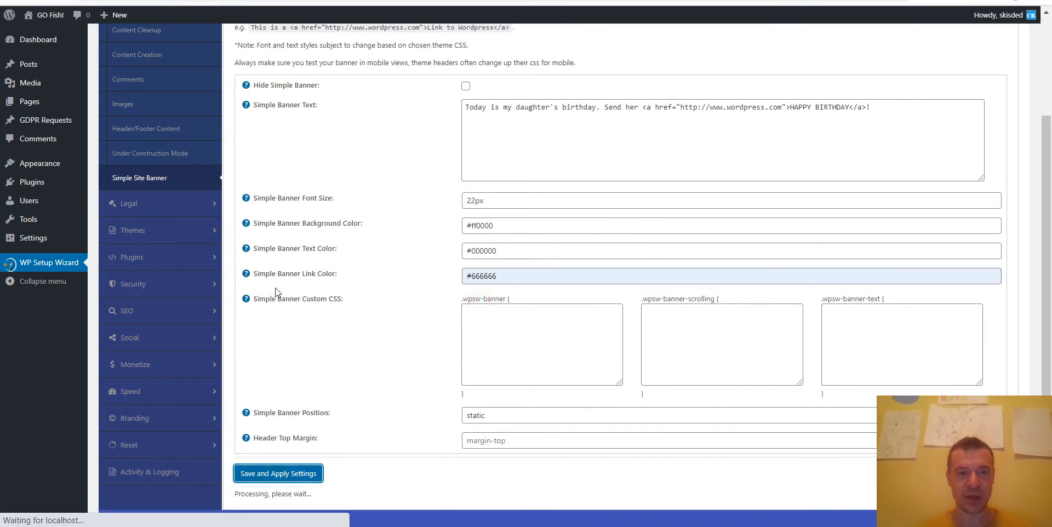
{"action": "left_click", "coordinate": [318, 1]}
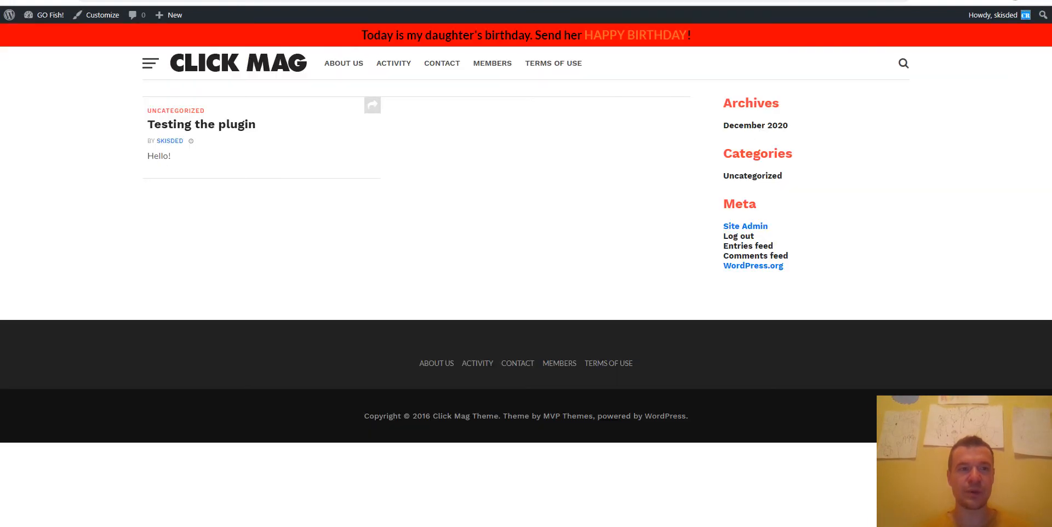
{"action": "left_click", "coordinate": [59, 0]}
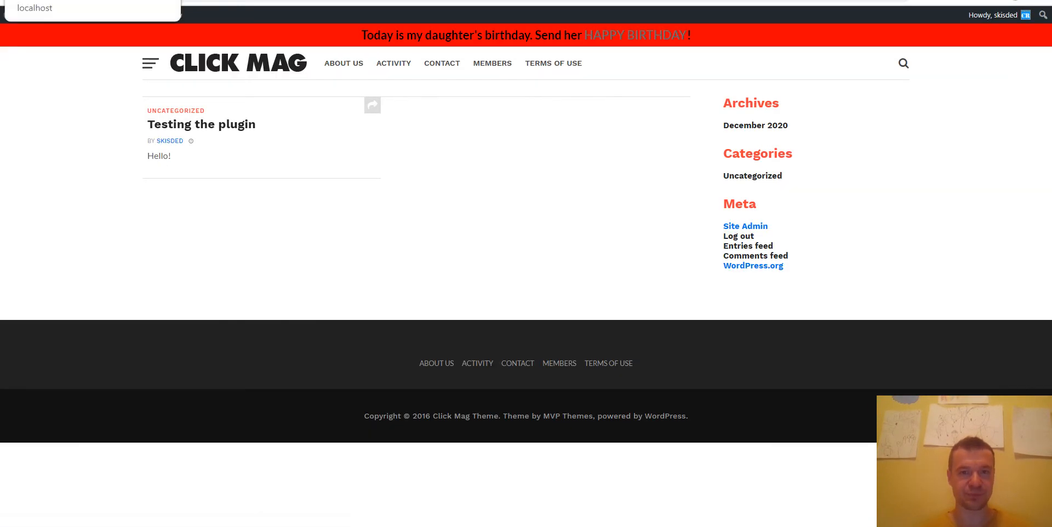
Return to the banner settings and examine the custom CSS fields for .wpsw-banner, .wpsw-banner-scrolling and .wpsw-banner-text
{"action": "left_click", "coordinate": [71, 1]}
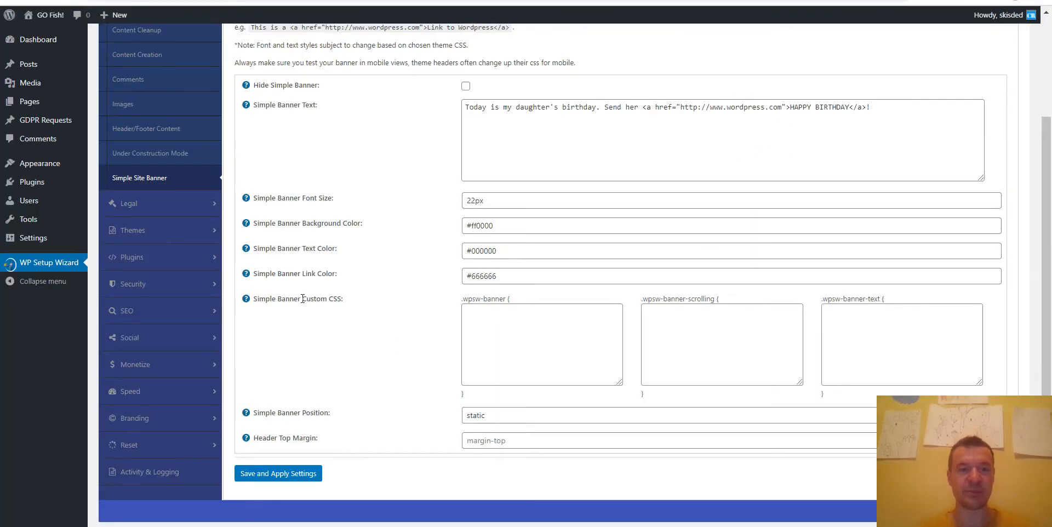
{"action": "left_click_drag", "start_coordinate": [465, 301], "coordinate": [506, 298]}
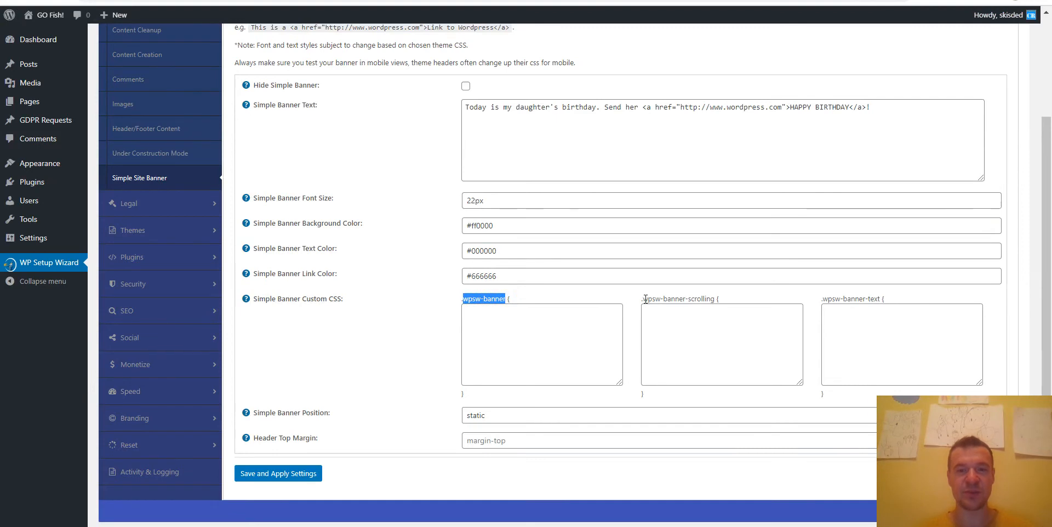
{"action": "left_click_drag", "start_coordinate": [643, 299], "coordinate": [715, 299]}
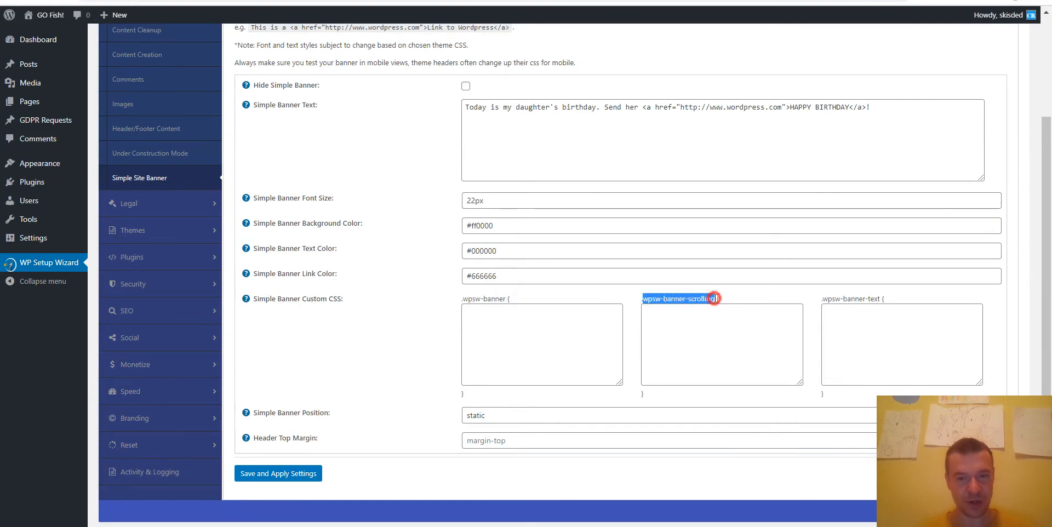
{"action": "left_click_drag", "start_coordinate": [822, 298], "coordinate": [875, 299]}
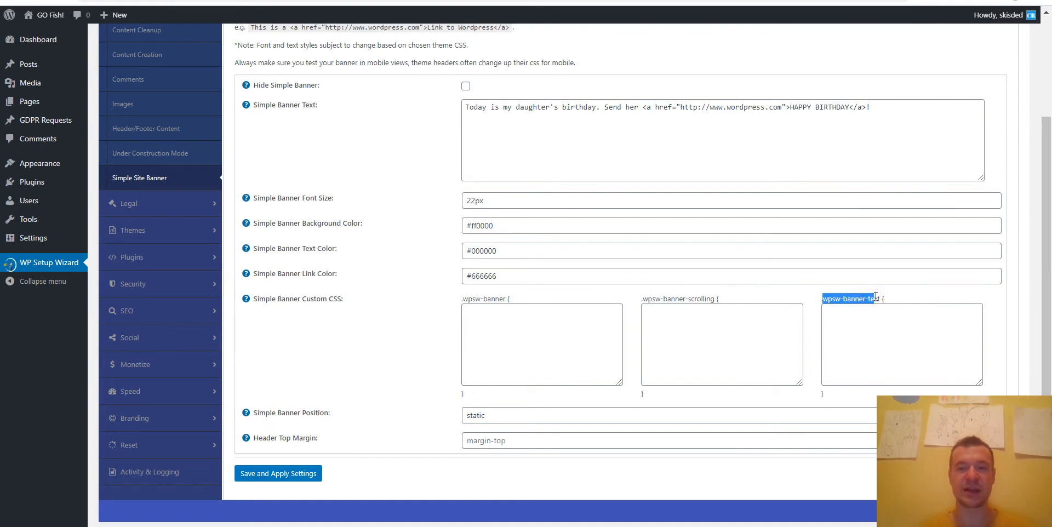
{"action": "left_click", "coordinate": [428, 330]}
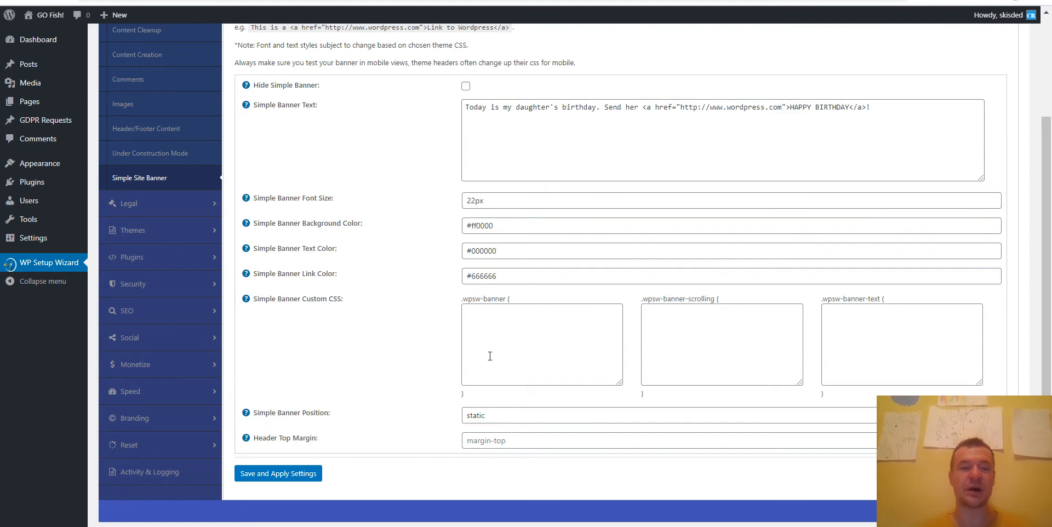
Set the simple banner position to fixed, apply the settings and check the banner on the front page
{"action": "scroll", "coordinate": [470, 373], "scroll_direction": "down", "scroll_amount": 1}
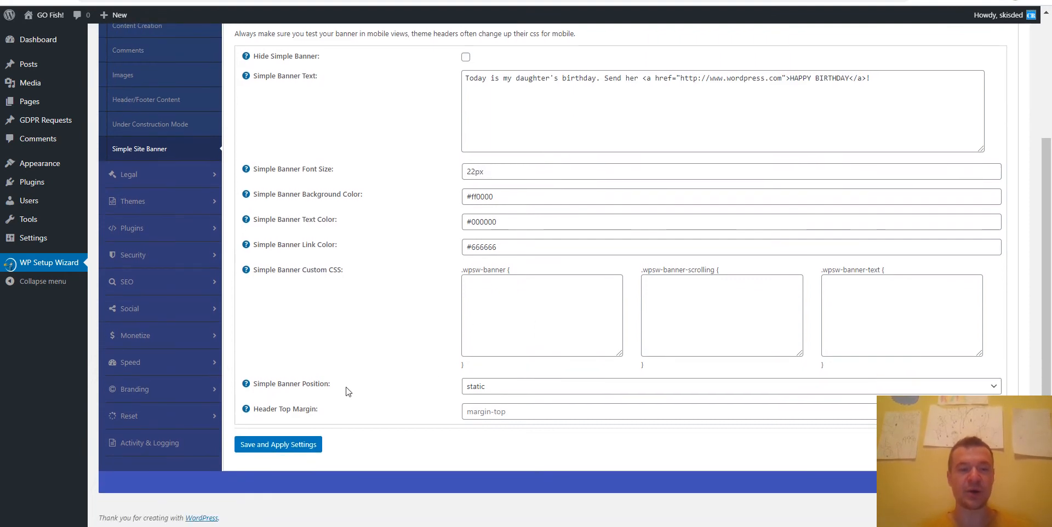
{"action": "left_click", "coordinate": [470, 388]}
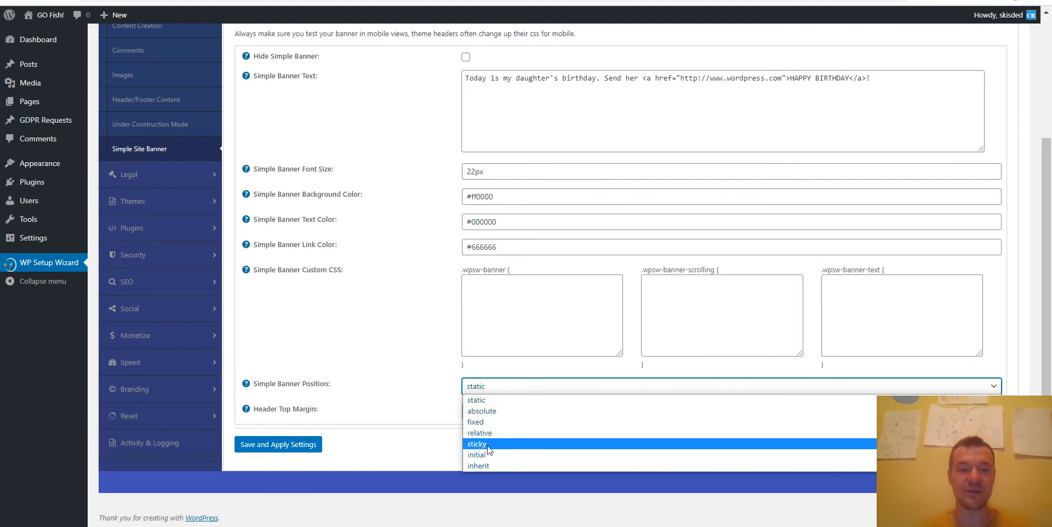
{"action": "left_click", "coordinate": [431, 406]}
{"action": "left_click", "coordinate": [482, 390]}
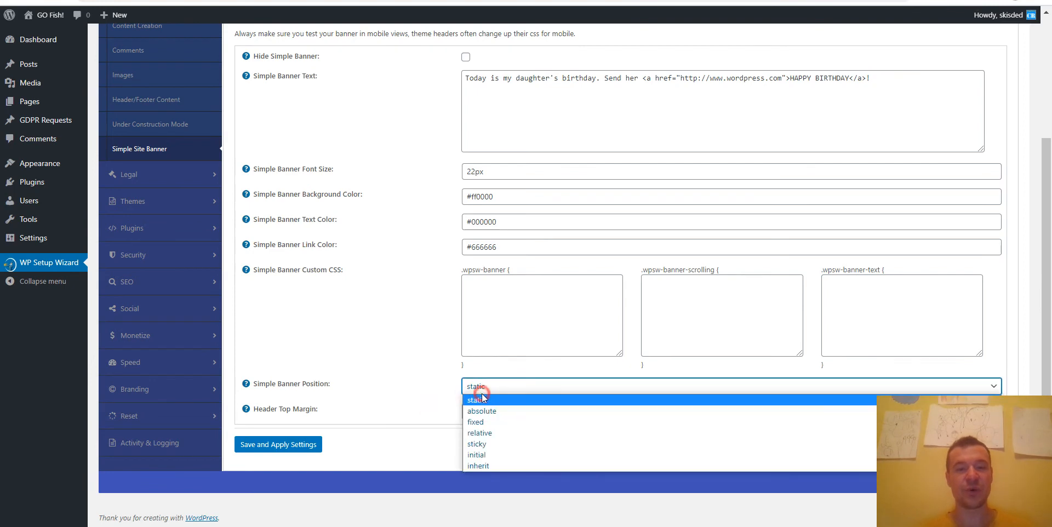
{"action": "left_click", "coordinate": [485, 427]}
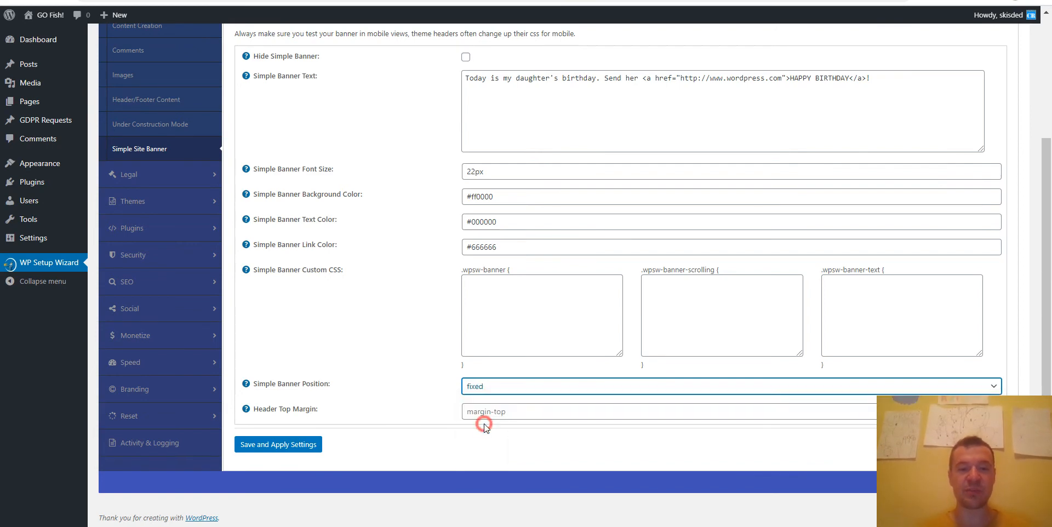
{"action": "left_click", "coordinate": [320, 443]}
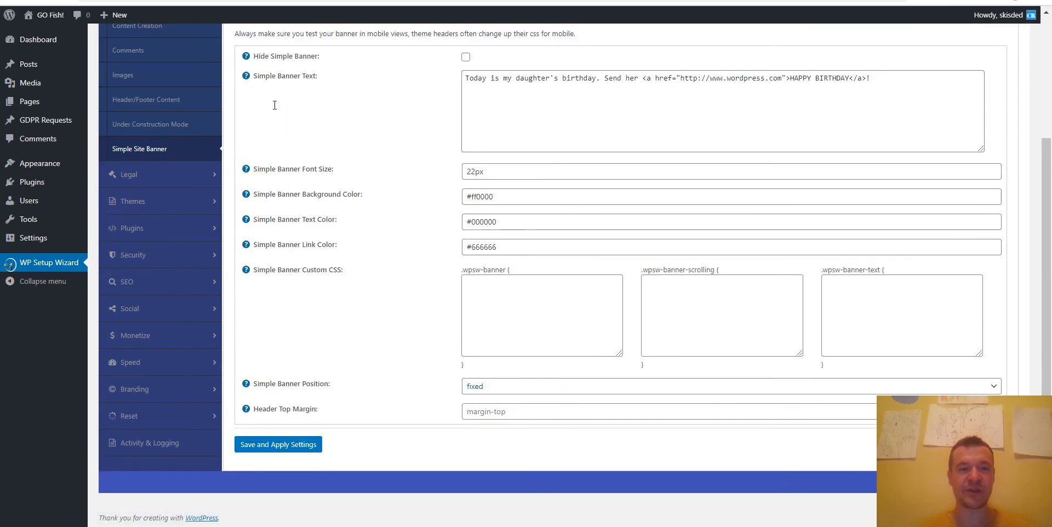
{"action": "left_click", "coordinate": [192, 1]}
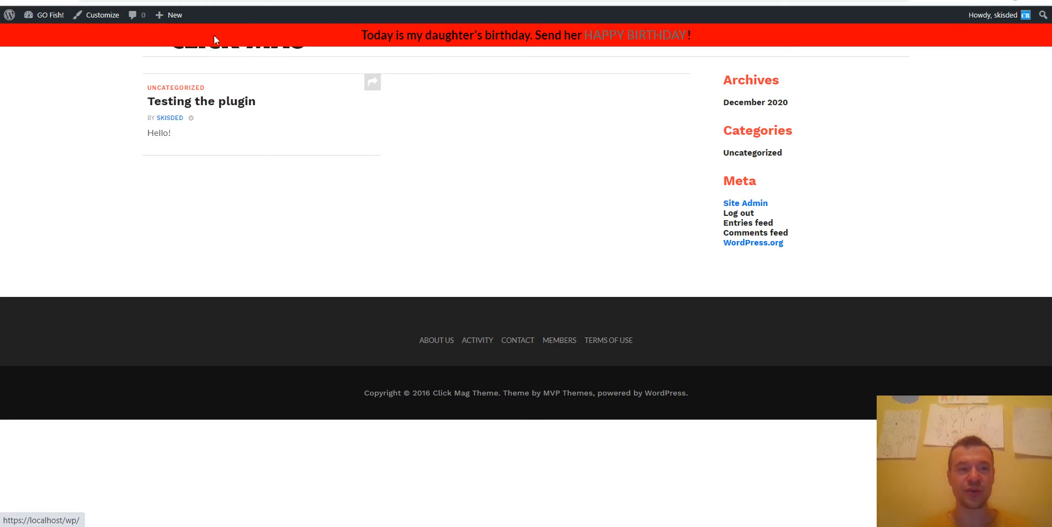
Set the simple banner position to sticky, apply the settings and check the banner on the refreshed front page
{"action": "left_click", "coordinate": [214, 0]}
{"action": "left_click", "coordinate": [471, 391]}
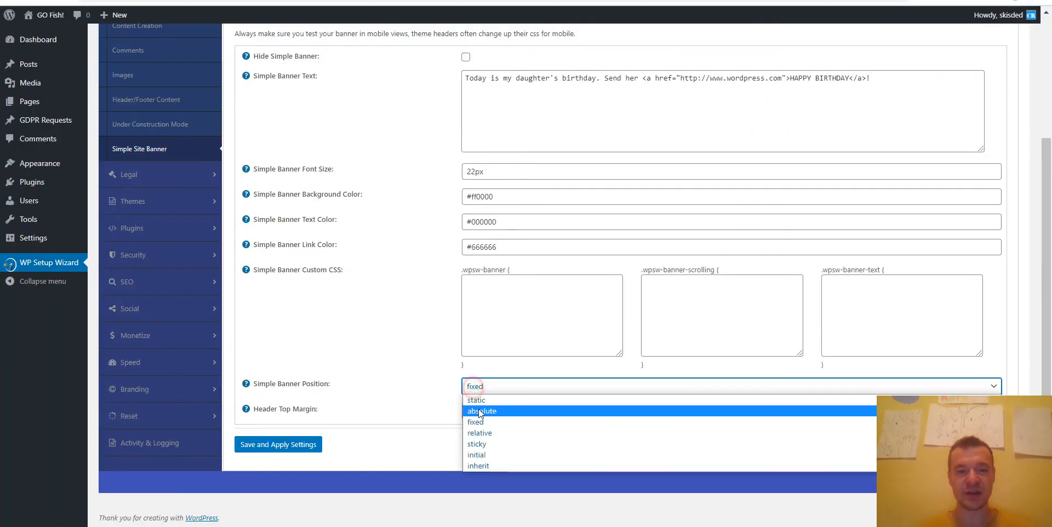
{"action": "left_click", "coordinate": [479, 445]}
{"action": "left_click", "coordinate": [310, 445]}
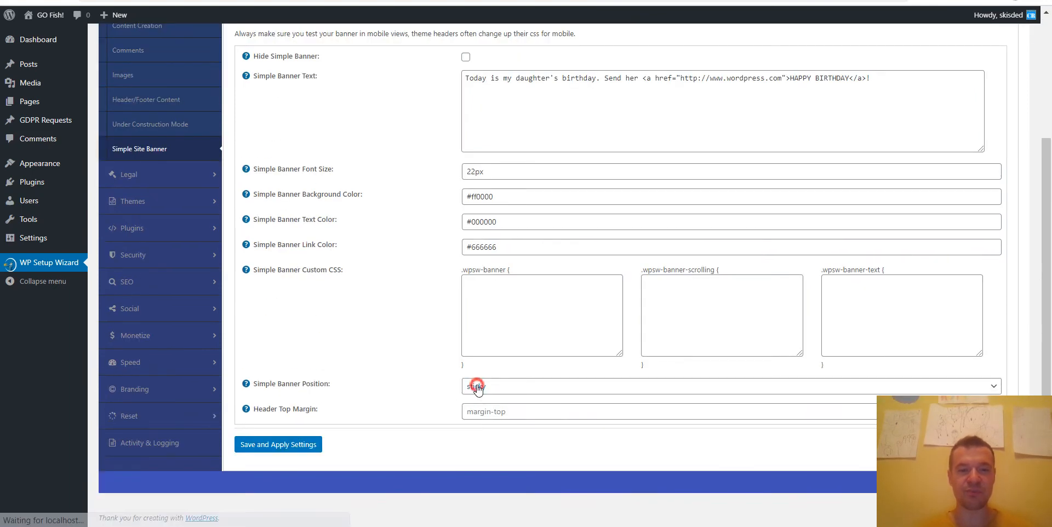
{"action": "left_click", "coordinate": [477, 387]}
{"action": "left_click", "coordinate": [417, 356]}
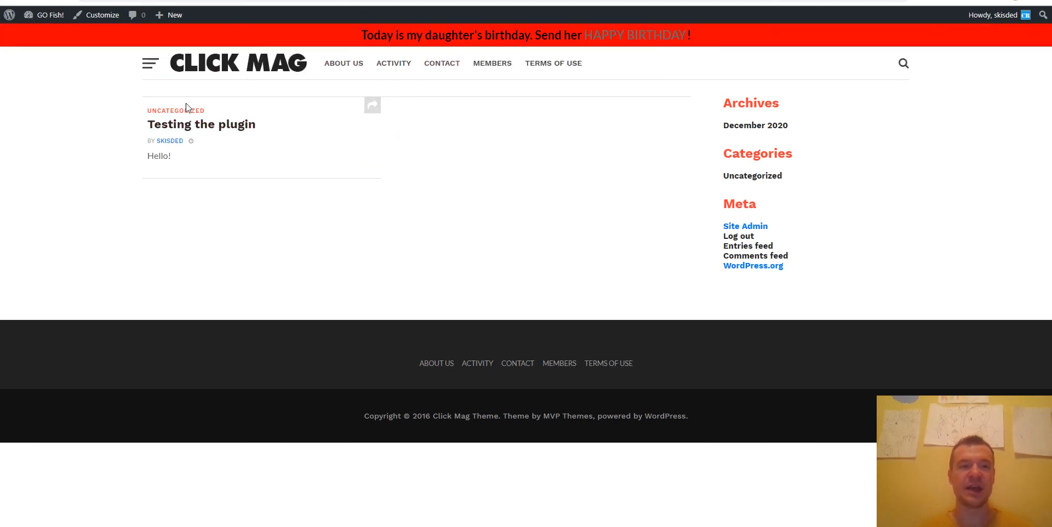
Open the "Testing the plugin" post and check how the banner behaves while scrolling the page
{"action": "left_click", "coordinate": [189, 126]}
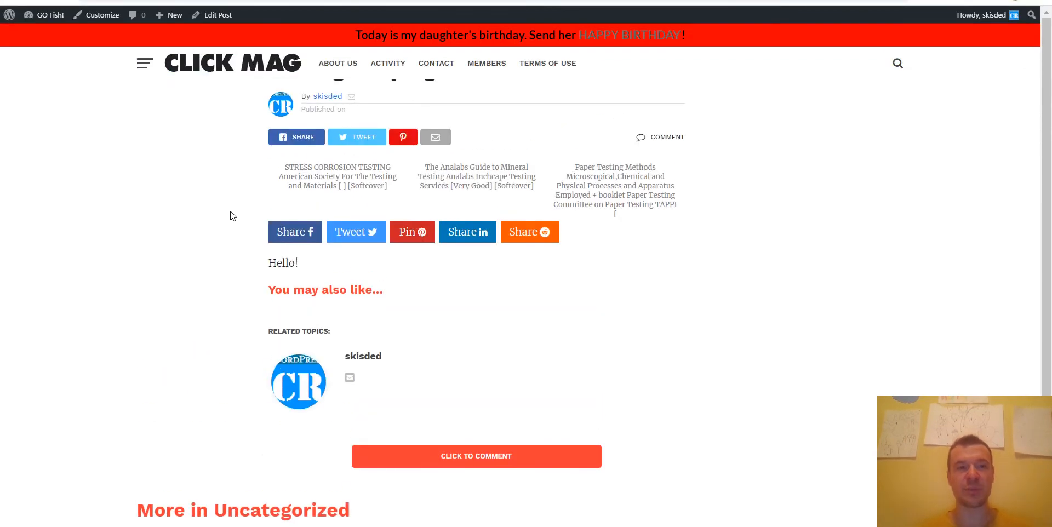
{"action": "scroll", "coordinate": [231, 215], "scroll_direction": "down", "scroll_amount": 3}
{"action": "scroll", "coordinate": [230, 215], "scroll_direction": "up", "scroll_amount": 3}
Set the simple banner position to absolute, apply the settings and check the banner on the post page
{"action": "left_click", "coordinate": [219, 1]}
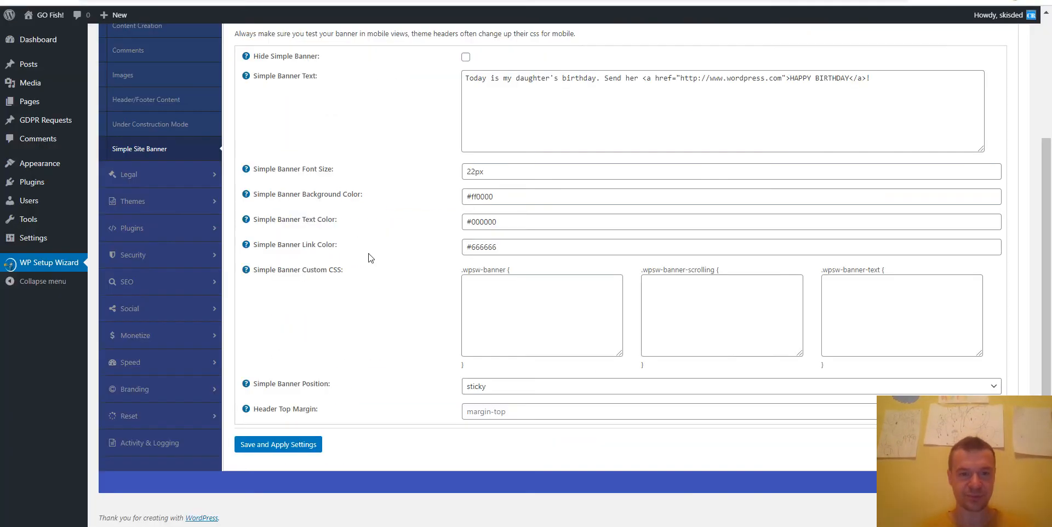
{"action": "left_click", "coordinate": [474, 381]}
{"action": "left_click", "coordinate": [482, 412]}
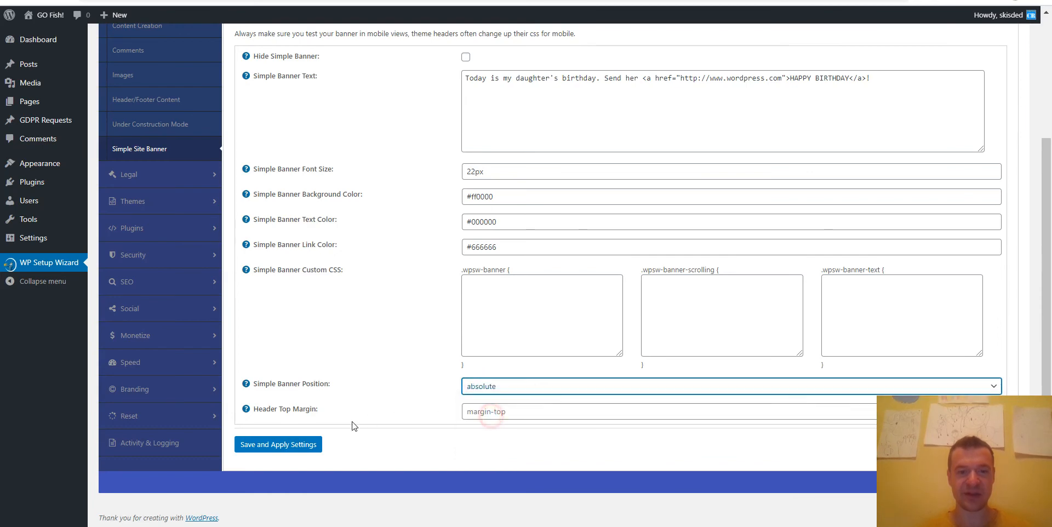
{"action": "left_click", "coordinate": [296, 444]}
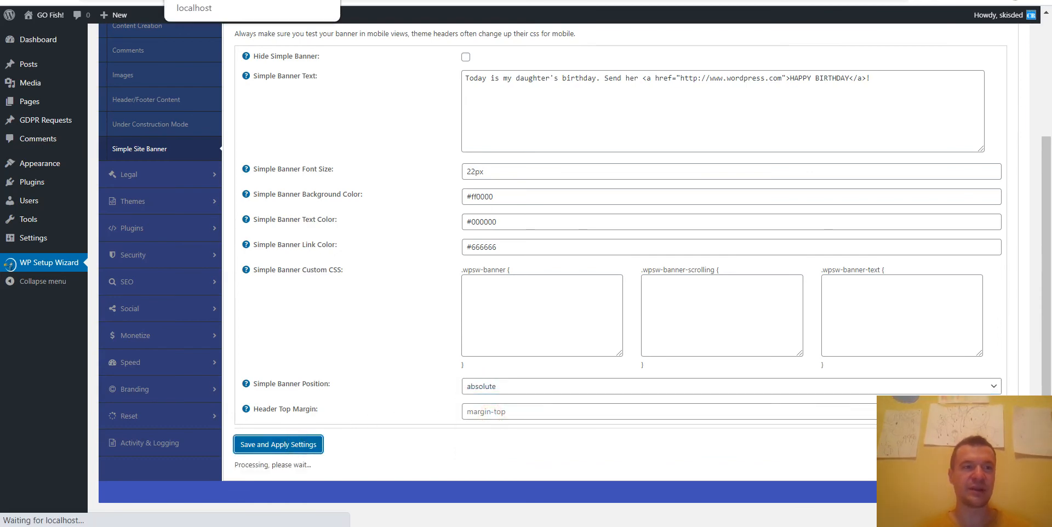
{"action": "left_click", "coordinate": [219, 1]}
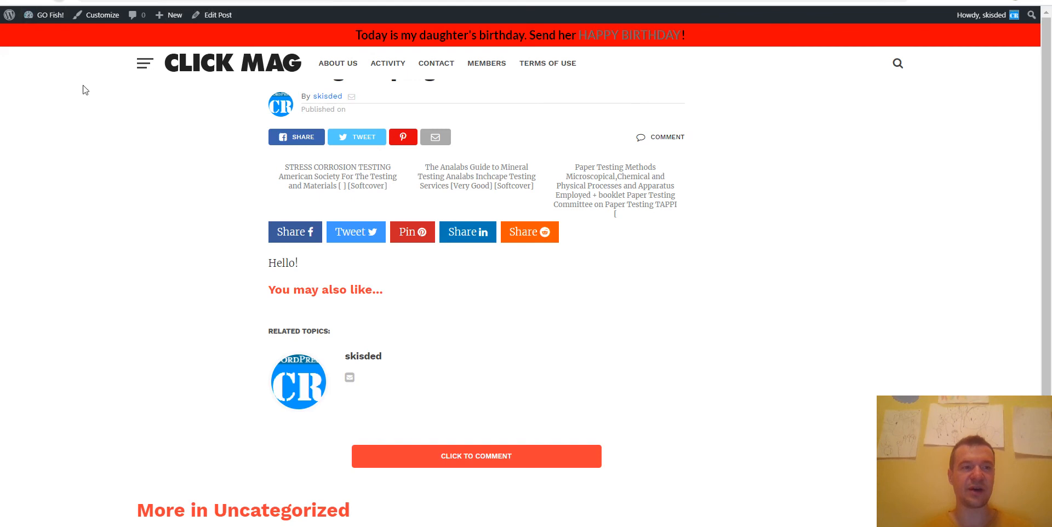
Change the simple banner position to static, apply the settings and check the banner on the refreshed post page
{"action": "left_click", "coordinate": [230, 0]}
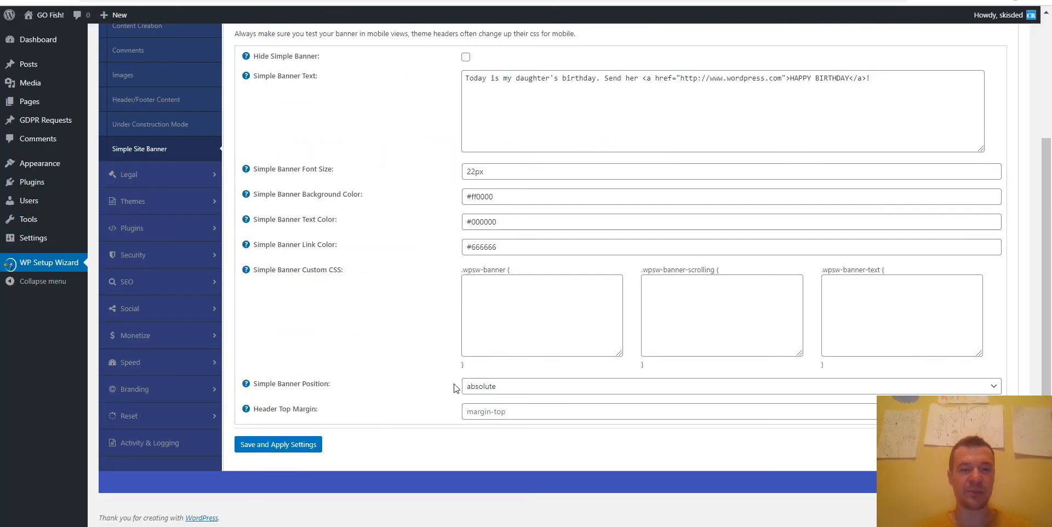
{"action": "left_click", "coordinate": [475, 388]}
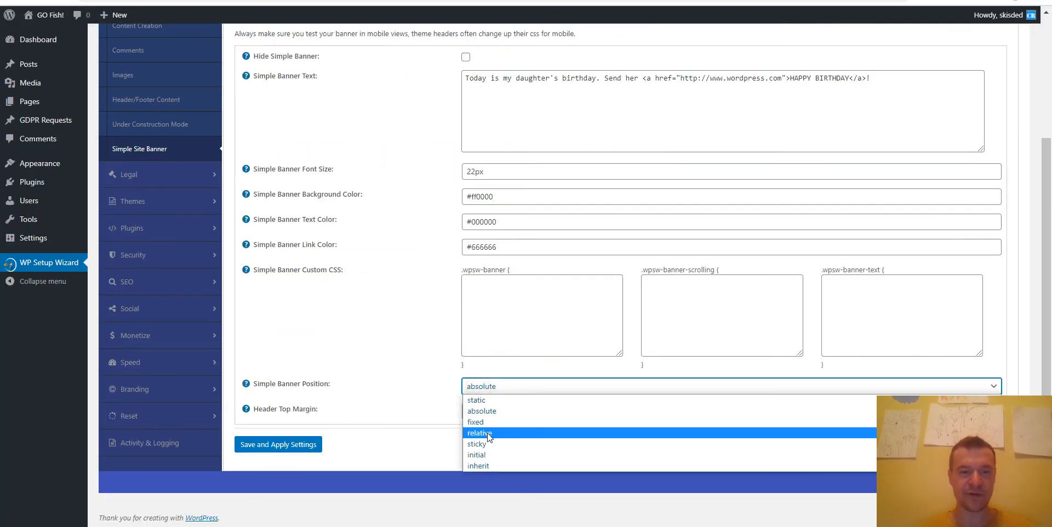
{"action": "left_click", "coordinate": [487, 410]}
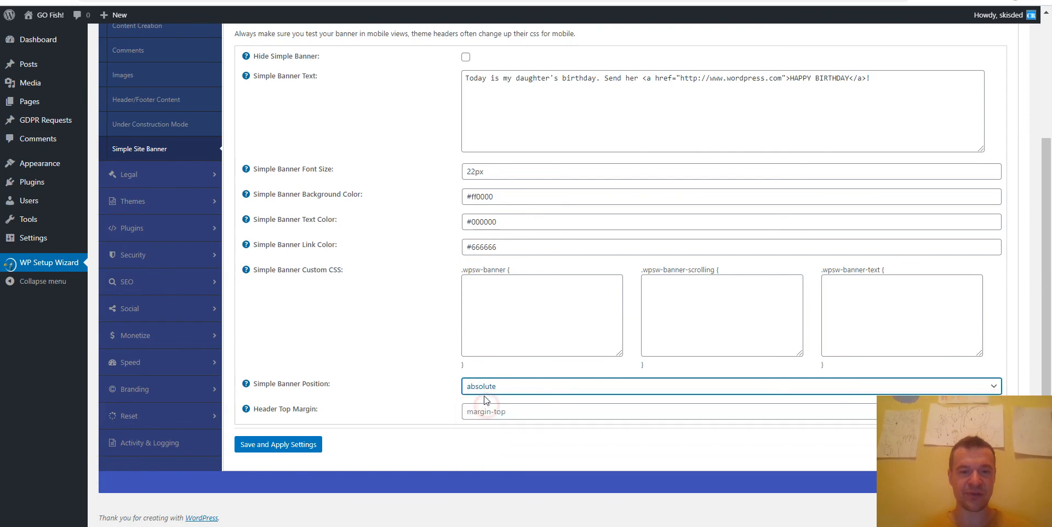
{"action": "left_click", "coordinate": [484, 383]}
{"action": "left_click", "coordinate": [484, 406]}
{"action": "left_click", "coordinate": [301, 444]}
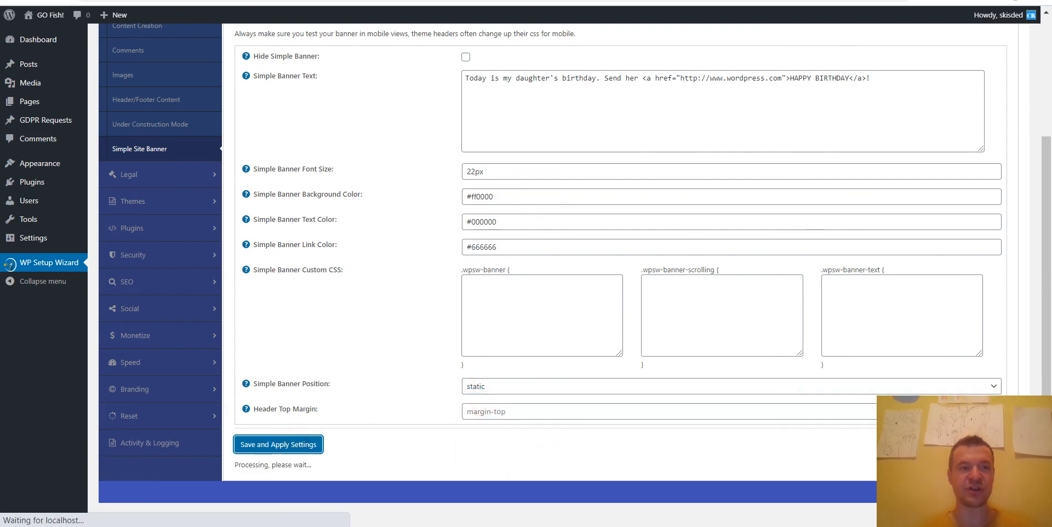
{"action": "left_click", "coordinate": [216, 0]}
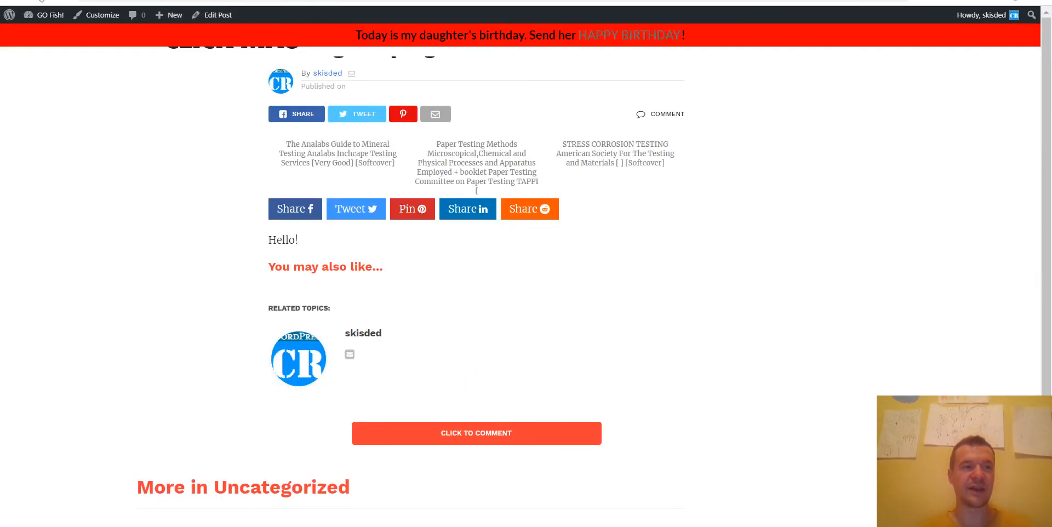
{"action": "key", "text": "F5"}
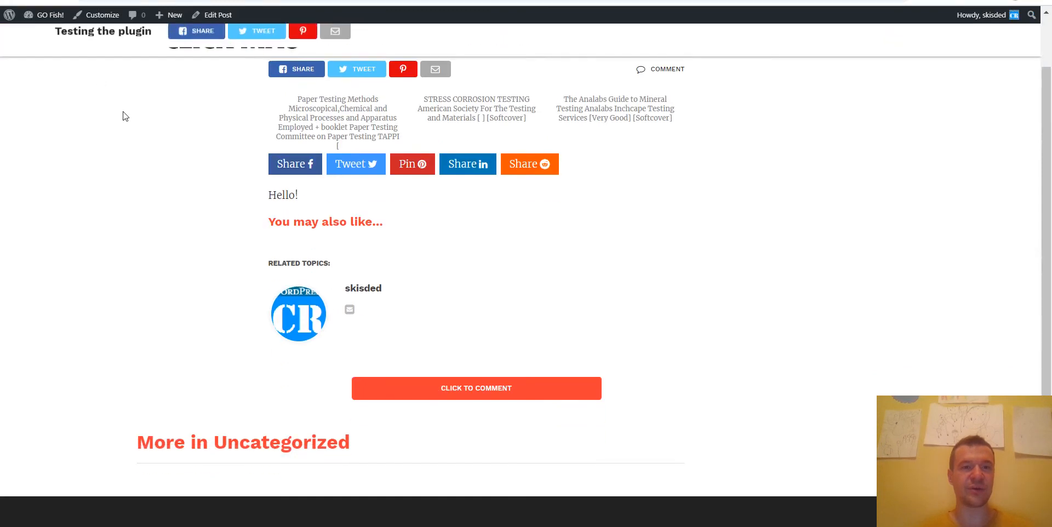
Set the simple banner position to fixed and the header top margin to 40px, and apply the settings
{"action": "left_click", "coordinate": [130, 0]}
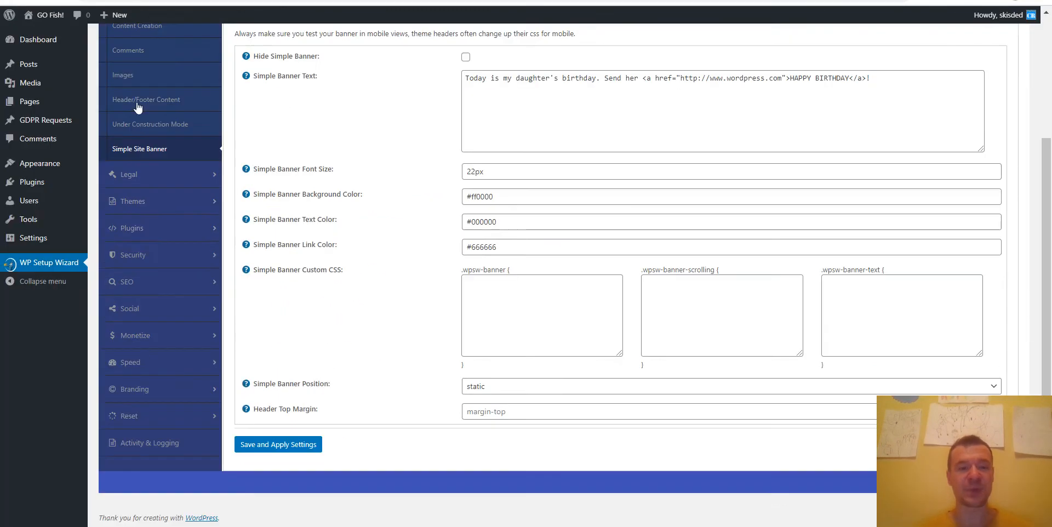
{"action": "left_click", "coordinate": [475, 387]}
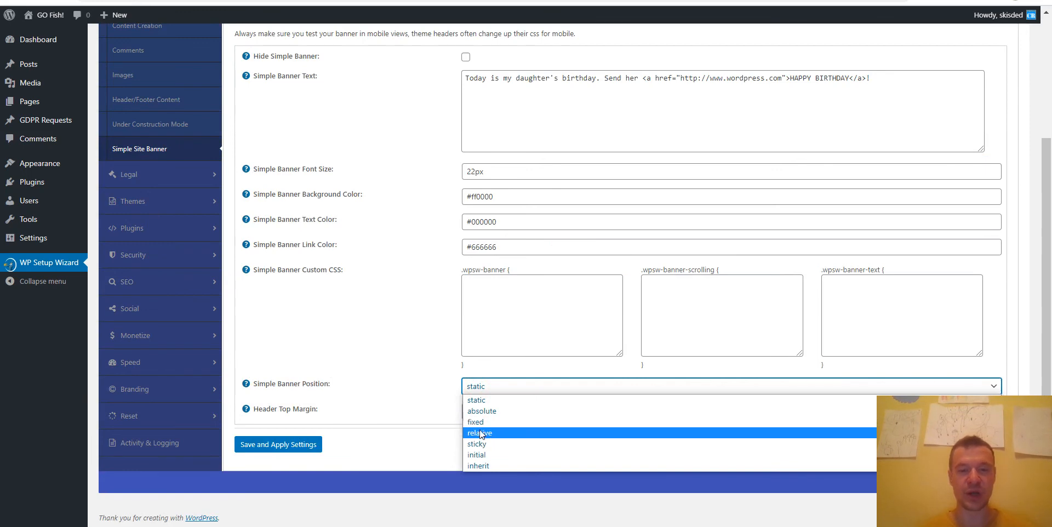
{"action": "left_click", "coordinate": [476, 422]}
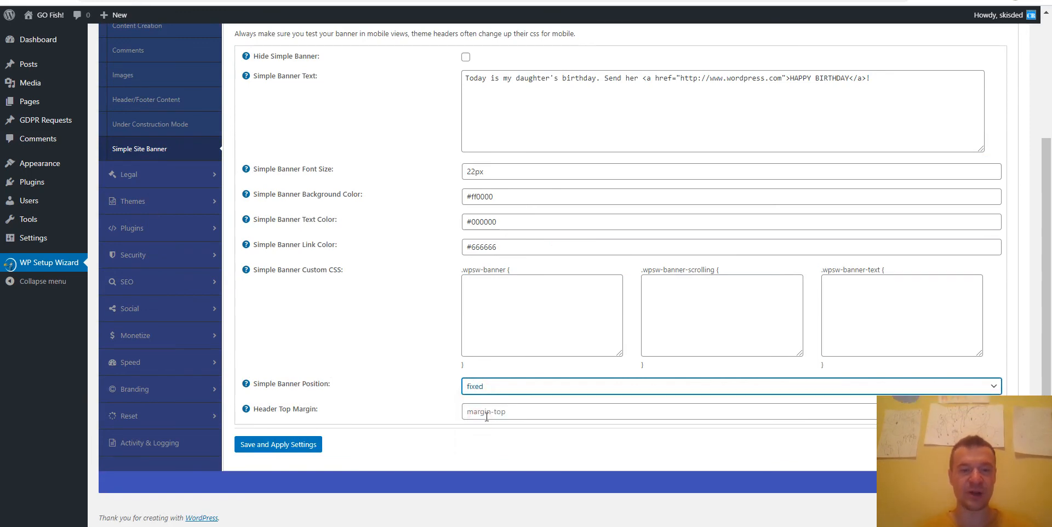
{"action": "left_click", "coordinate": [480, 413]}
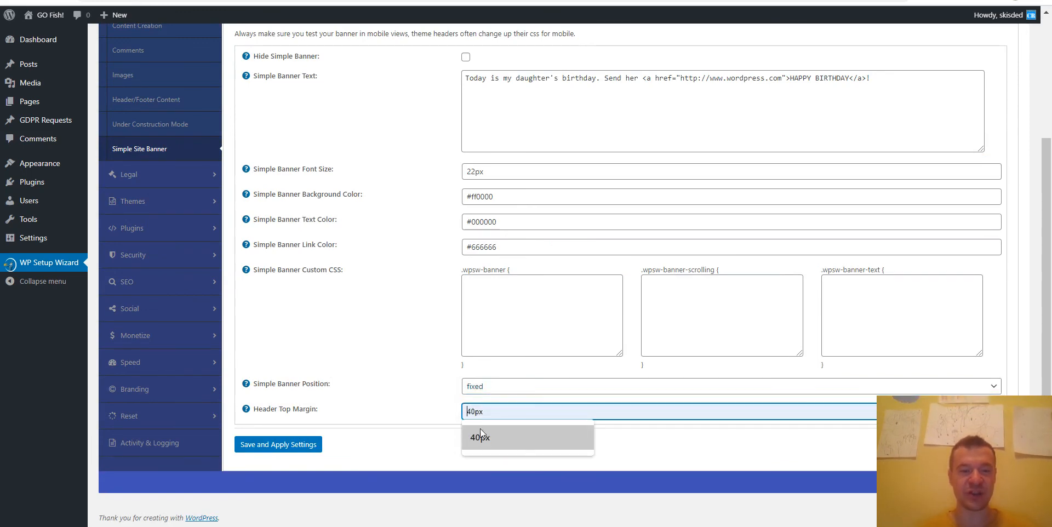
{"action": "left_click", "coordinate": [479, 434]}
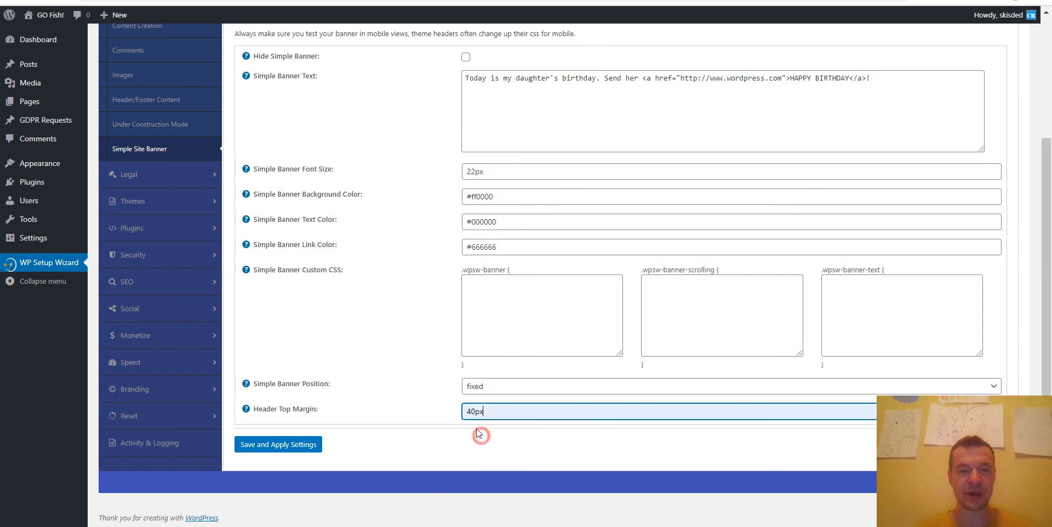
{"action": "left_click", "coordinate": [290, 444]}
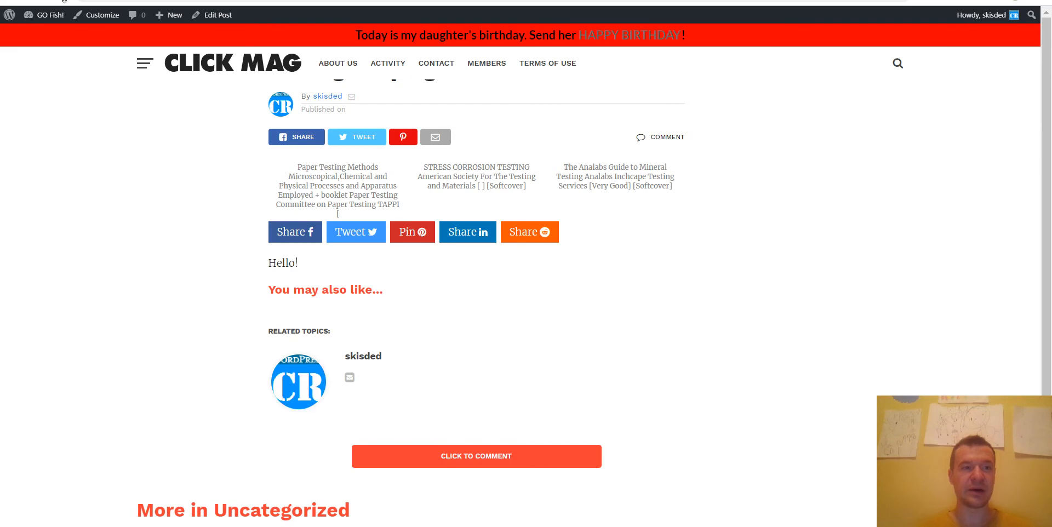
Examine how the banner and the site header are placed relative to each other while scrolling the refreshed post page
{"action": "scroll", "coordinate": [126, 111], "scroll_direction": "down", "scroll_amount": 1}
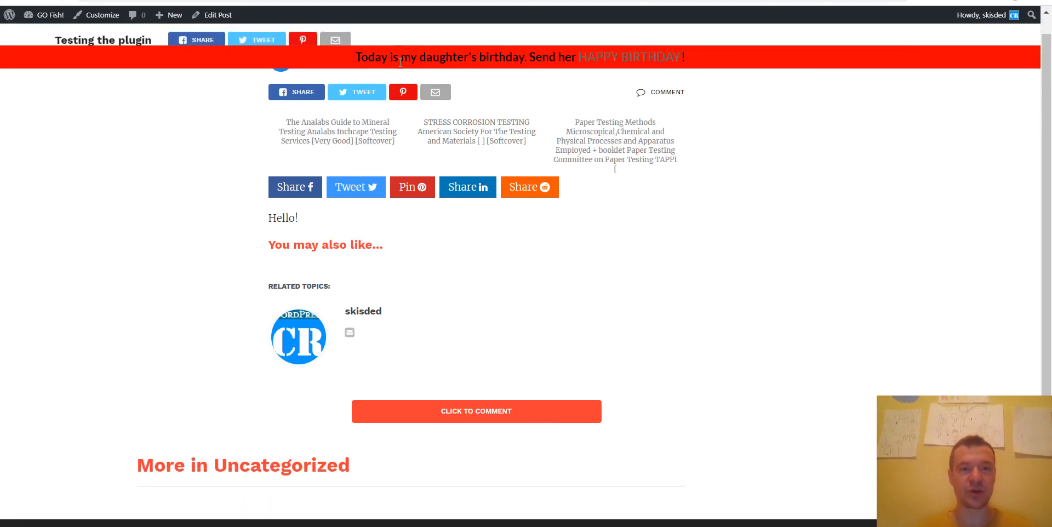
{"action": "scroll", "coordinate": [238, 113], "scroll_direction": "down", "scroll_amount": 1}
{"action": "scroll", "coordinate": [238, 113], "scroll_direction": "up", "scroll_amount": 1}
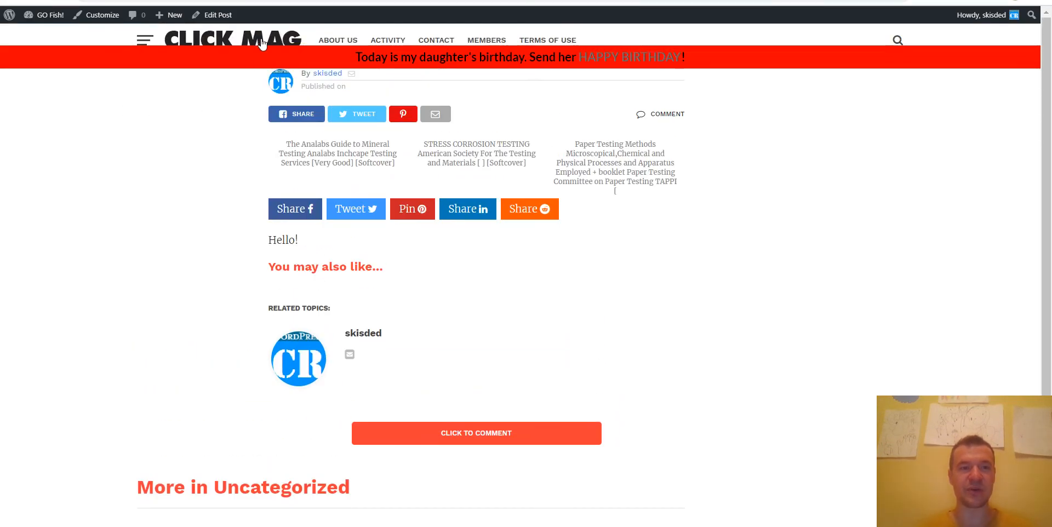
{"action": "scroll", "coordinate": [261, 46], "scroll_direction": "down", "scroll_amount": 2}
{"action": "scroll", "coordinate": [262, 46], "scroll_direction": "up", "scroll_amount": 2}
{"action": "scroll", "coordinate": [218, 148], "scroll_direction": "down", "scroll_amount": 2}
{"action": "scroll", "coordinate": [210, 154], "scroll_direction": "up", "scroll_amount": 2}
Switch the simple banner position to sticky, apply the settings, check the banner on the post page and return to the banner settings
{"action": "left_click", "coordinate": [219, 1]}
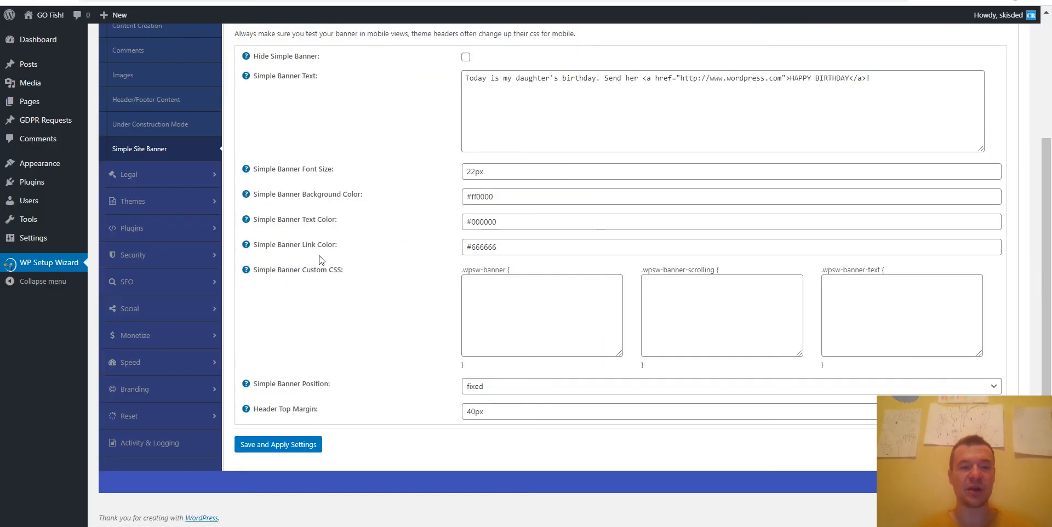
{"action": "left_click", "coordinate": [484, 389]}
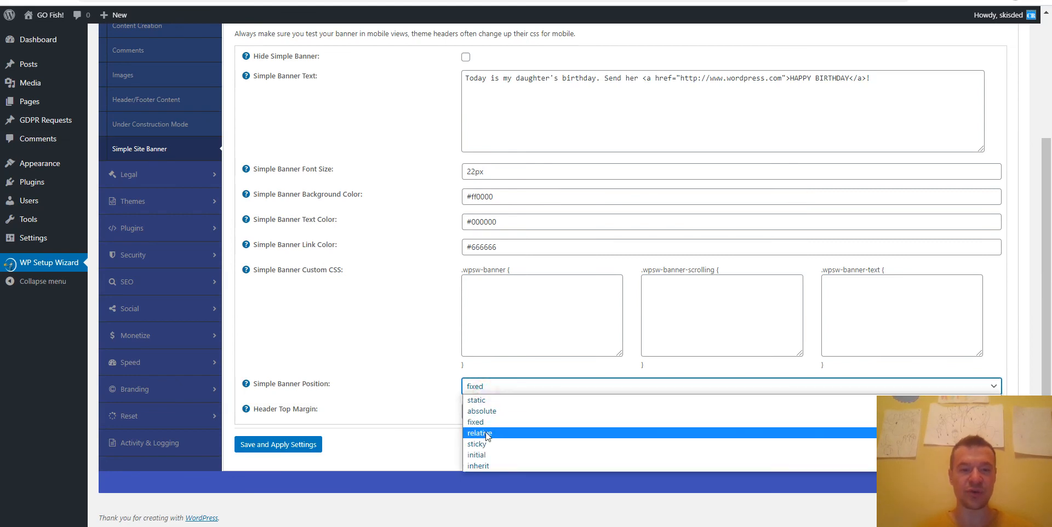
{"action": "left_click", "coordinate": [482, 433]}
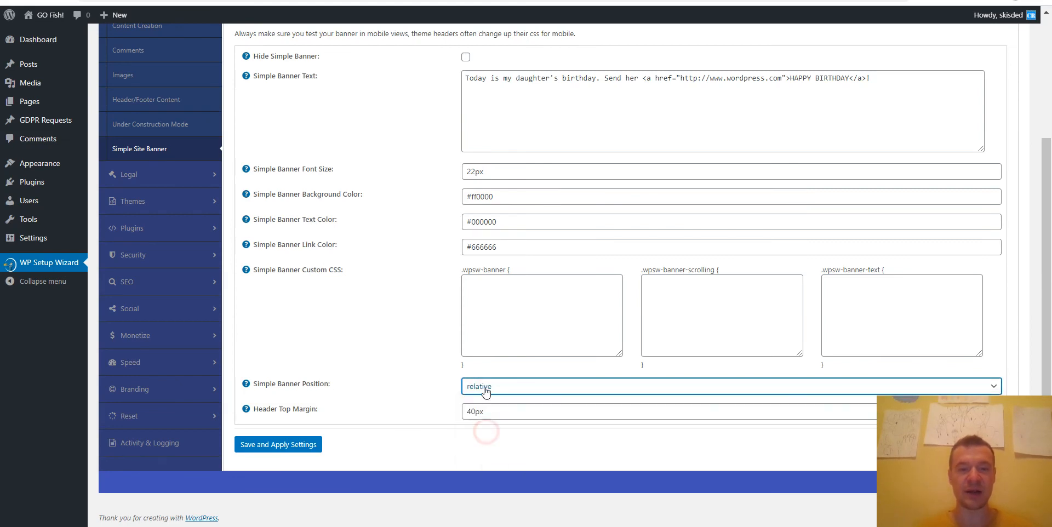
{"action": "left_click", "coordinate": [483, 387]}
{"action": "left_click", "coordinate": [296, 444]}
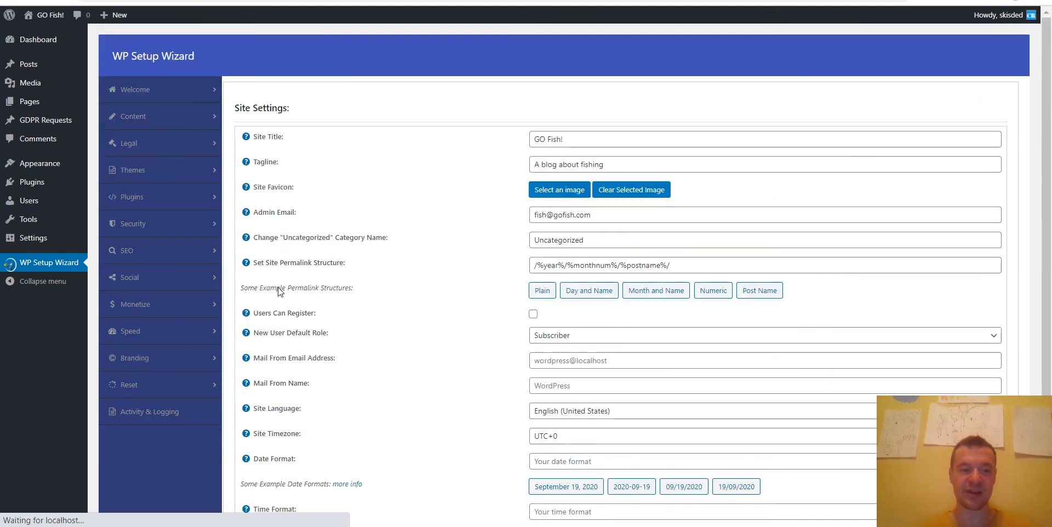
{"action": "left_click", "coordinate": [61, 1]}
{"action": "left_click", "coordinate": [61, 0]}
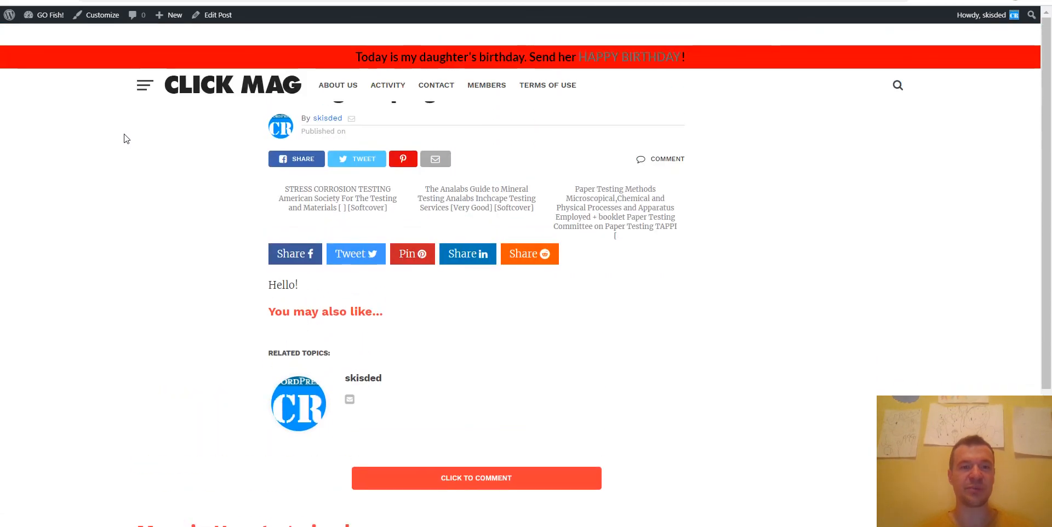
{"action": "scroll", "coordinate": [127, 139], "scroll_direction": "down", "scroll_amount": 1}
{"action": "scroll", "coordinate": [127, 138], "scroll_direction": "up", "scroll_amount": 1}
{"action": "left_click", "coordinate": [105, 0]}
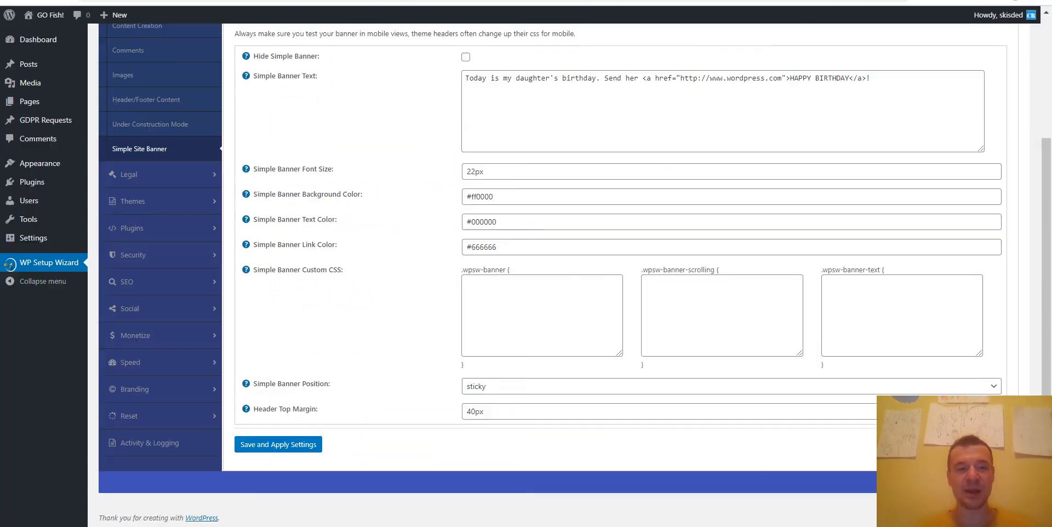